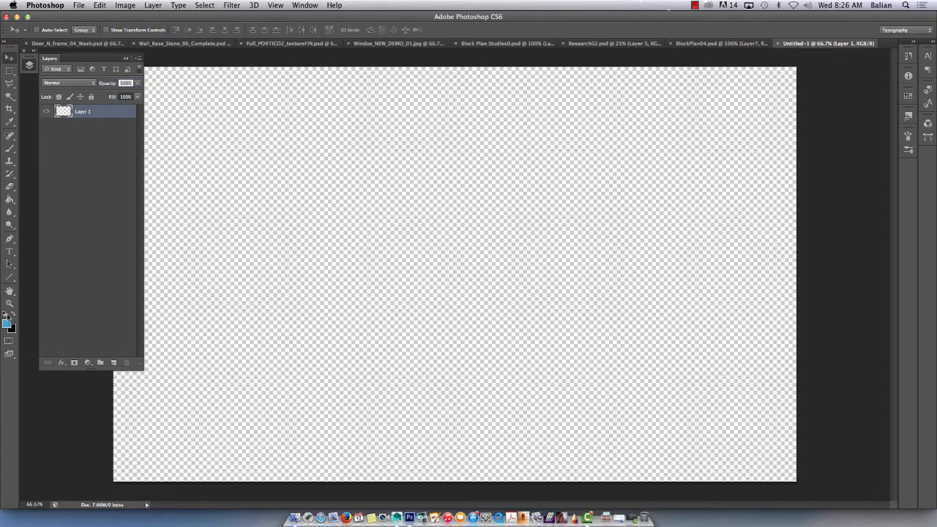
Step: Reset the colours, make white the foreground colour and fill Layer 1 with it
click(4, 314)
click(13, 314)
key(g)
click(248, 266)
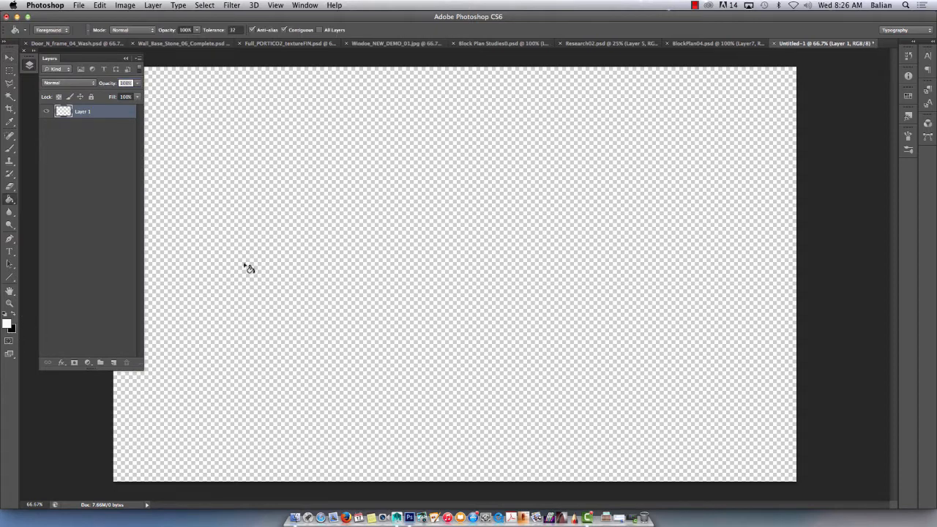
Step: Add three new layers above the white background and make Layer 2 active
click(114, 362)
click(114, 363)
click(114, 363)
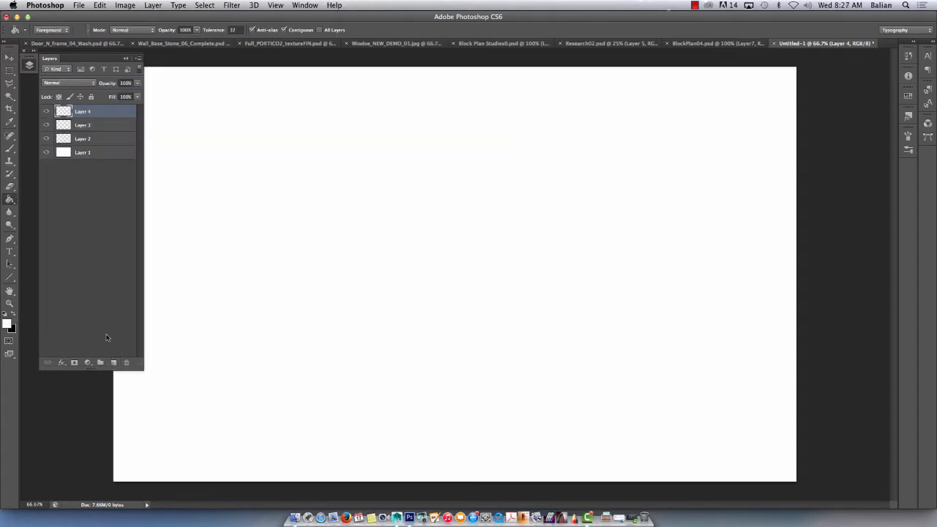
click(95, 139)
click(126, 58)
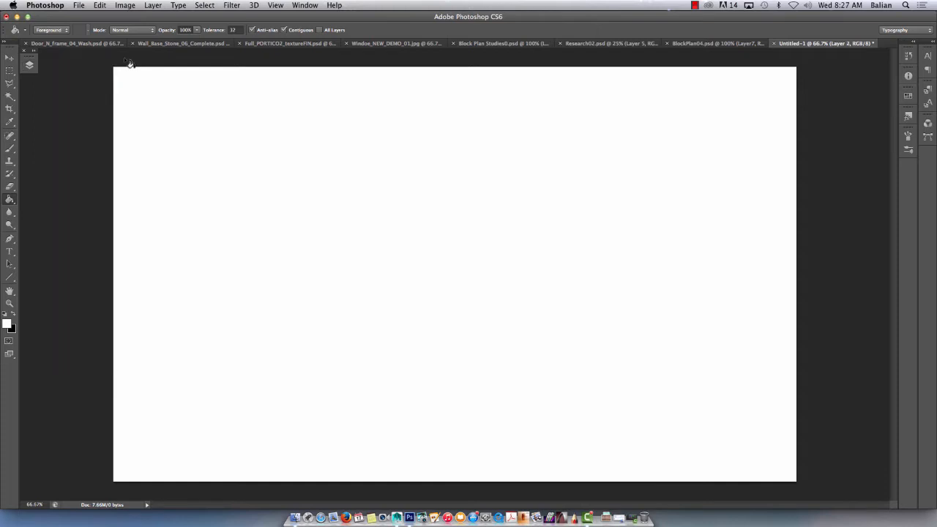
Step: Switch to the Brush tool and set the foreground colour to the blue #3d92ce
key(b)
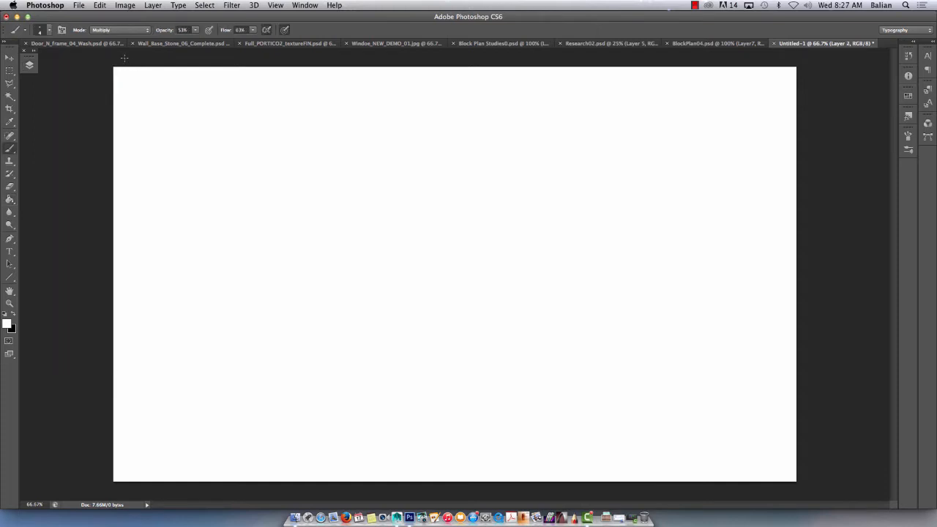
click(8, 322)
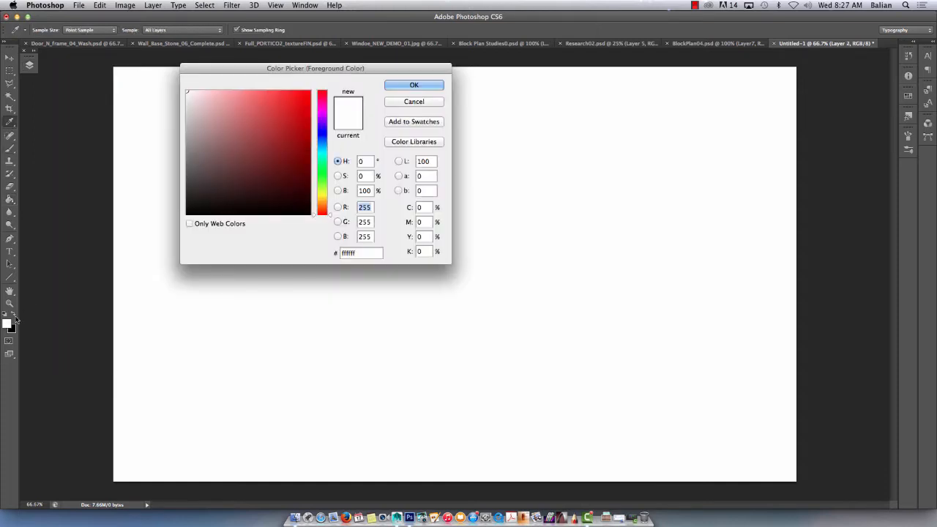
click(320, 142)
click(273, 107)
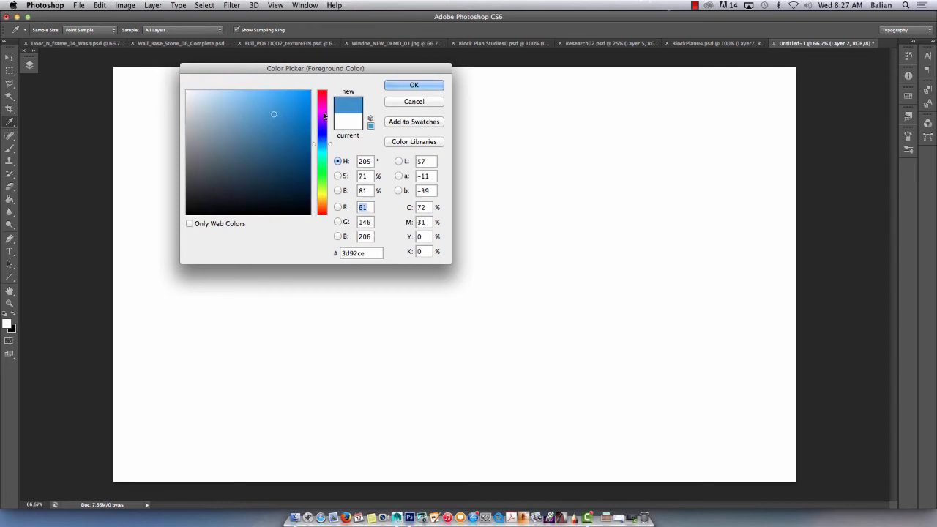
click(394, 83)
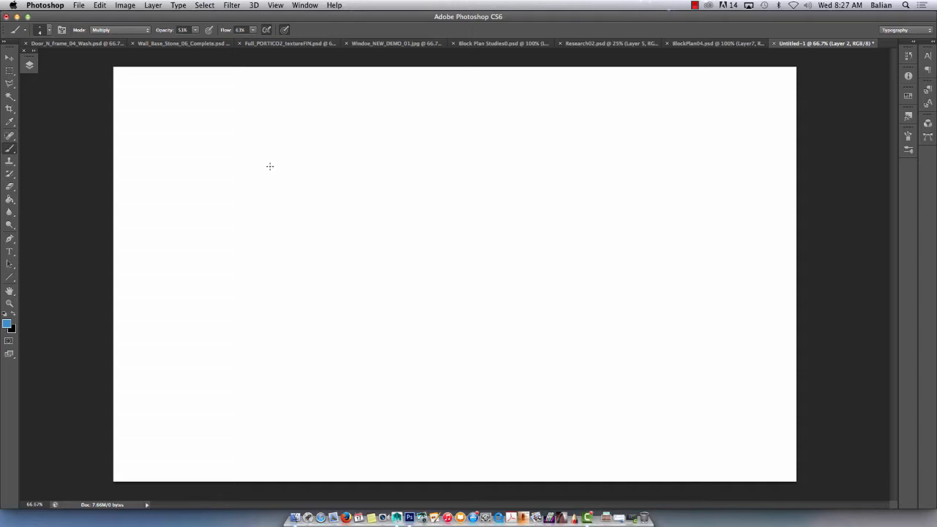
Step: Sketch a square room block with overlapping straight lines and hand-letter it "Sleeping"
drag(270, 167, 190, 167)
mouse_move(278, 172)
mouse_down()
mouse_move(169, 171)
mouse_move(270, 239)
mouse_move(269, 215)
mouse_move(269, 300)
mouse_move(158, 270)
mouse_up()
drag(172, 163, 171, 306)
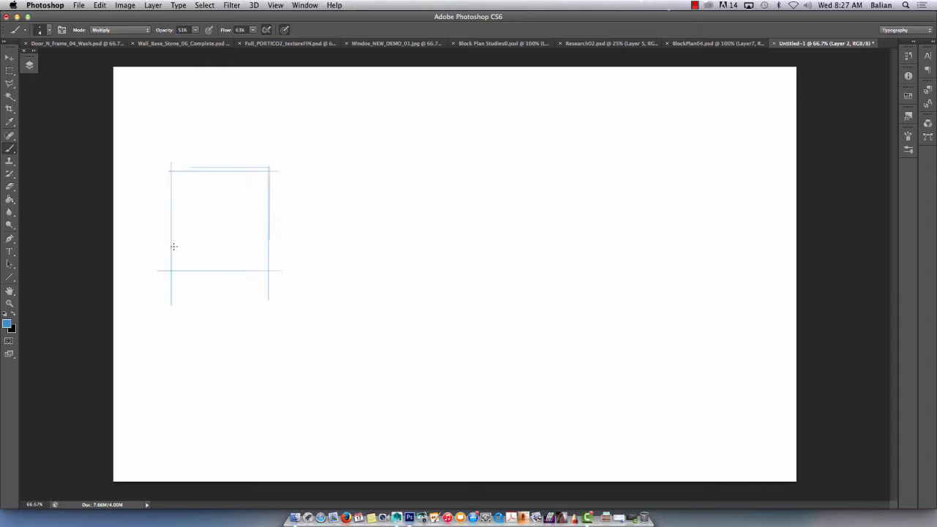
drag(268, 168, 163, 167)
mouse_move(191, 192)
mouse_down()
mouse_move(180, 206)
mouse_move(198, 208)
mouse_up()
drag(202, 204, 242, 209)
Step: Sketch a second, smaller block to the right of the Sleeping block and letter it "Lounge"
drag(282, 169, 282, 214)
mouse_move(282, 168)
mouse_down()
mouse_move(356, 184)
mouse_move(365, 262)
mouse_move(279, 251)
mouse_up()
drag(283, 215, 282, 256)
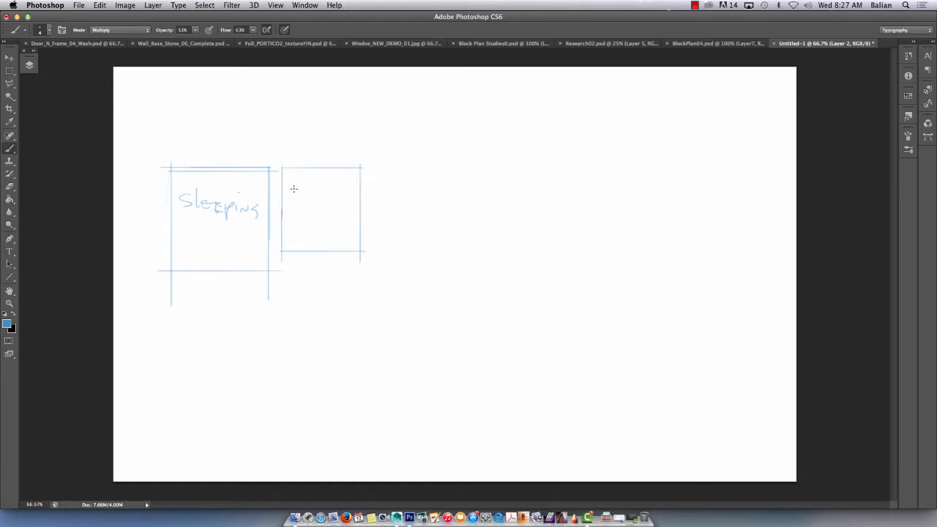
mouse_move(295, 192)
mouse_down()
mouse_move(324, 210)
mouse_move(349, 202)
mouse_up()
Step: Sketch a "Closet" block below the Lounge and an "Ensuite" block below the Sleeping block
drag(282, 275, 282, 339)
mouse_move(281, 275)
mouse_down()
mouse_move(378, 274)
mouse_move(366, 368)
mouse_move(266, 352)
mouse_up()
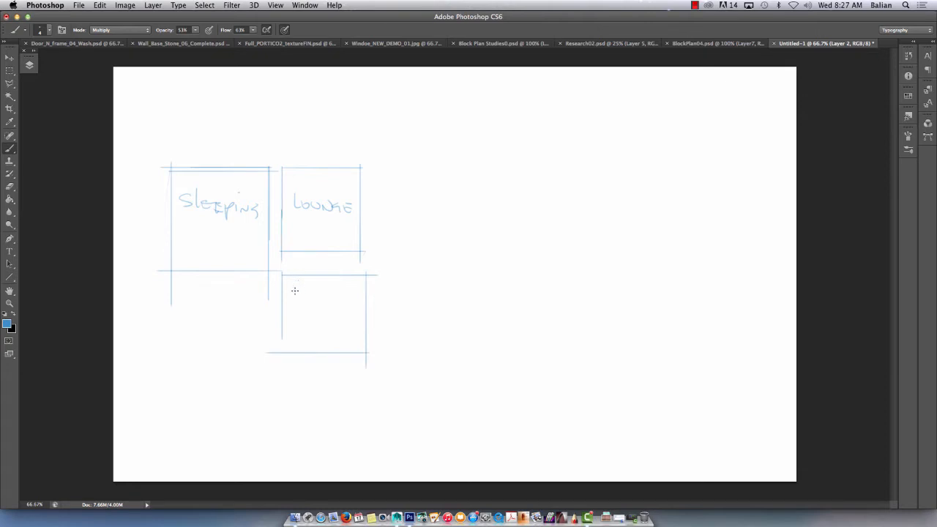
drag(307, 294, 347, 310)
mouse_move(261, 290)
mouse_down()
mouse_move(160, 290)
mouse_move(262, 377)
mouse_move(146, 373)
mouse_move(162, 287)
mouse_move(183, 318)
mouse_move(242, 322)
mouse_up()
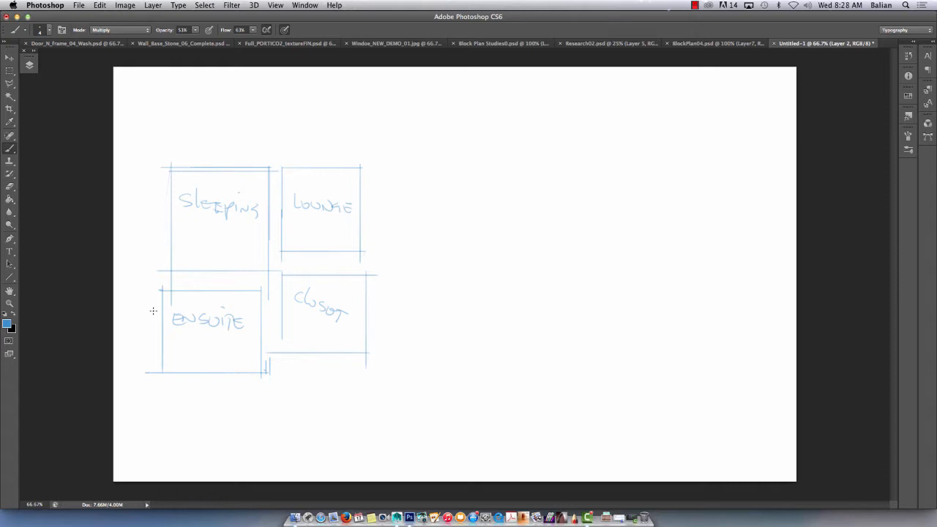
mouse_move(141, 134)
mouse_down()
mouse_move(140, 187)
mouse_move(410, 378)
mouse_move(391, 314)
mouse_move(130, 156)
mouse_up()
key(super+z)
Step: Select all four room blocks with a rectangular marquee, scale them down to about 62% and deselect
key(m)
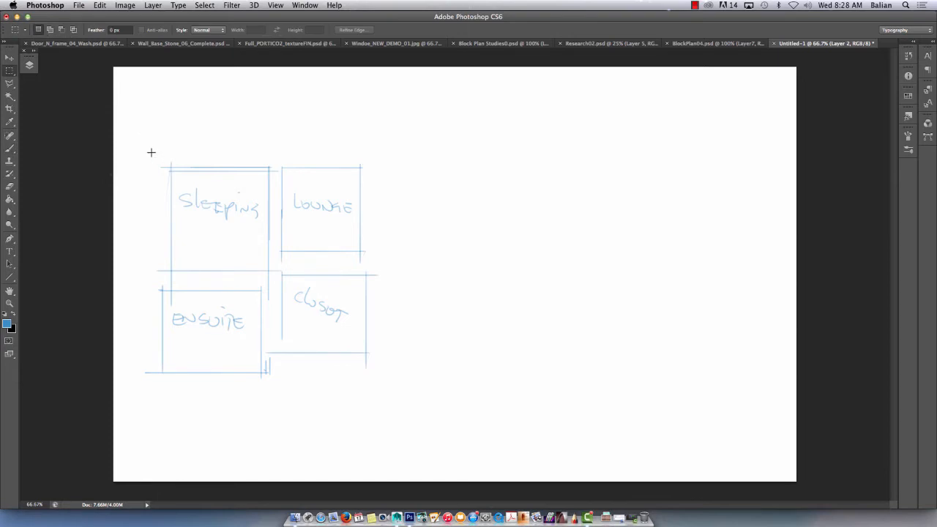
mouse_move(149, 145)
mouse_down()
mouse_move(219, 395)
mouse_move(378, 379)
mouse_up()
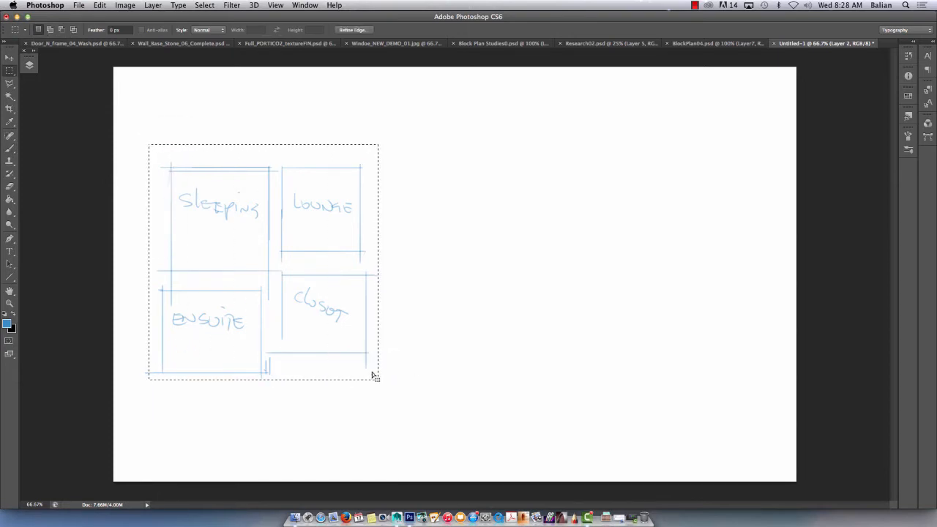
key(super+t)
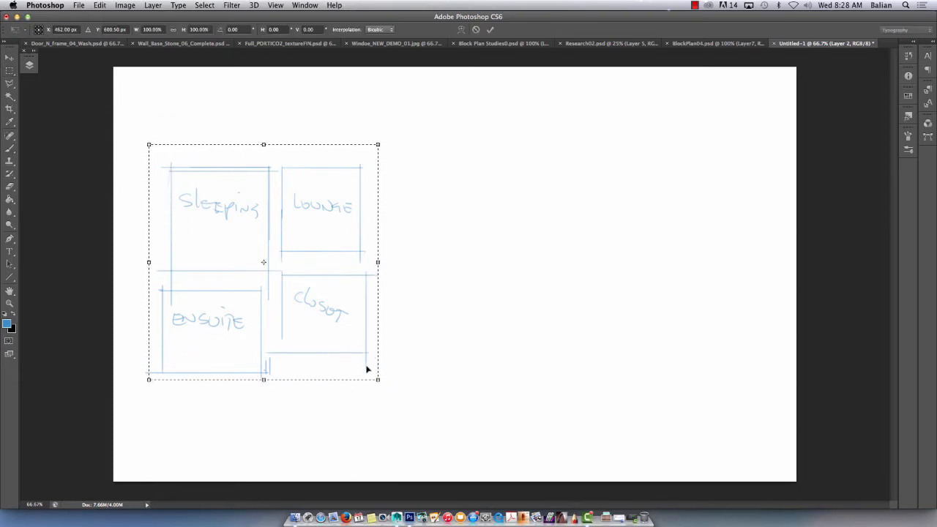
mouse_move(377, 380)
mouse_down()
mouse_move(266, 287)
mouse_move(277, 300)
mouse_up()
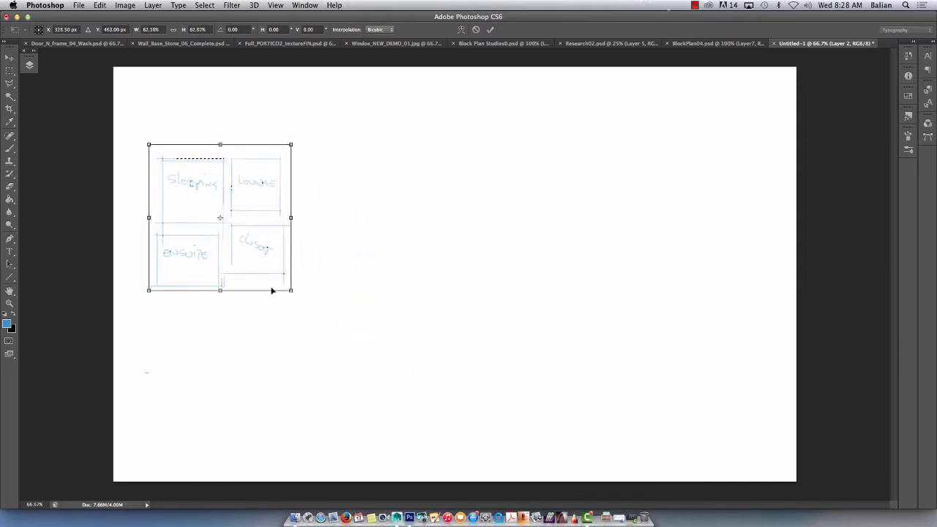
key(Return)
key(super+d)
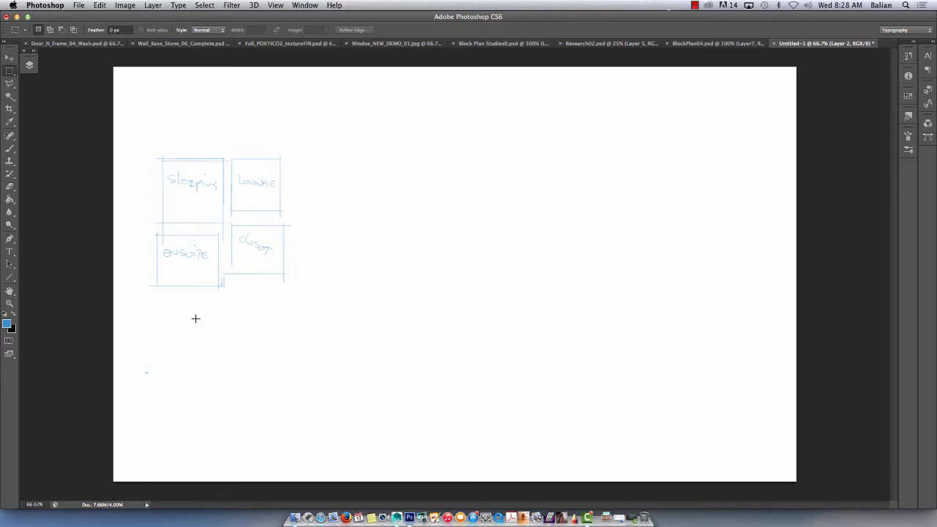
Step: Return to the Brush tool and make Layer 3 the active layer
key(super+plus)
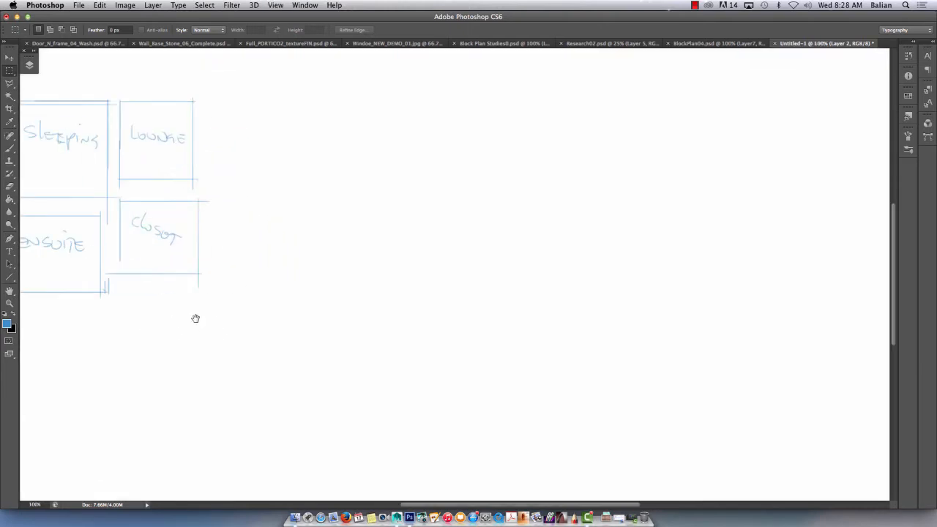
scroll(256, 376, left, 5)
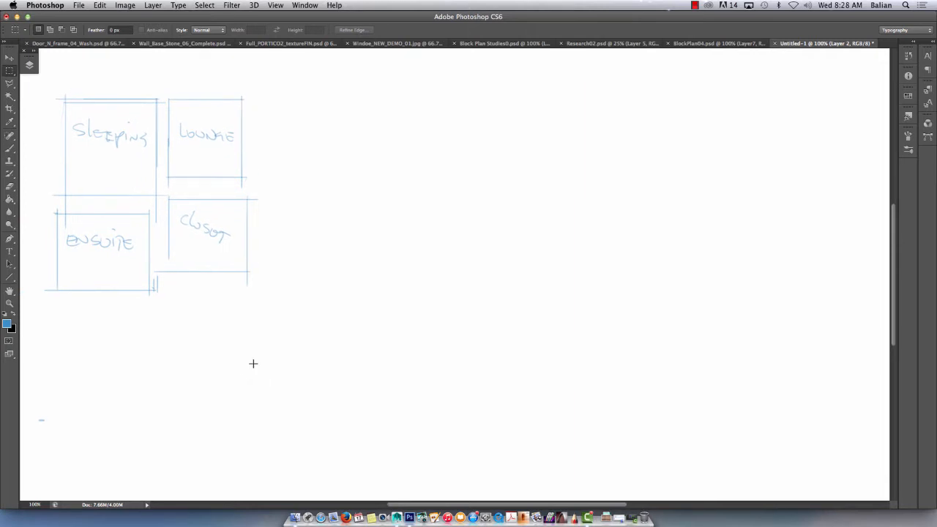
drag(533, 155, 534, 224)
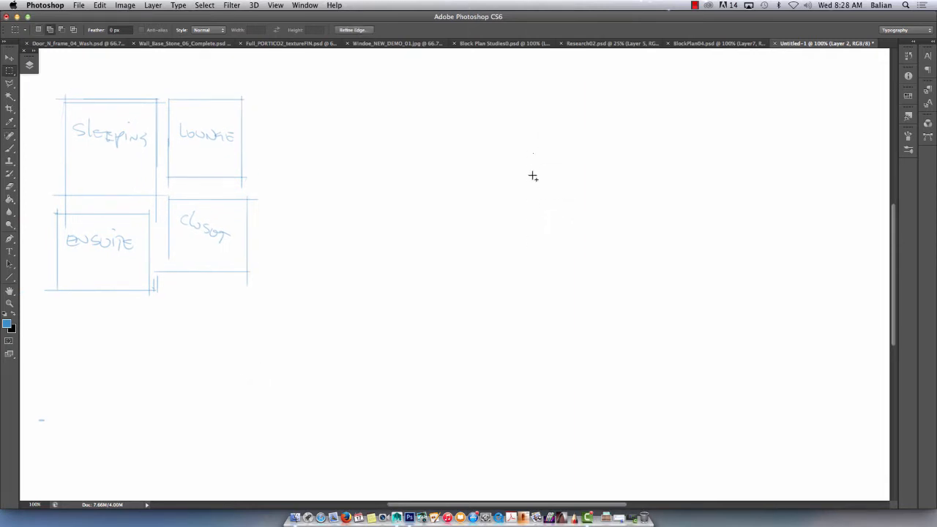
key(b)
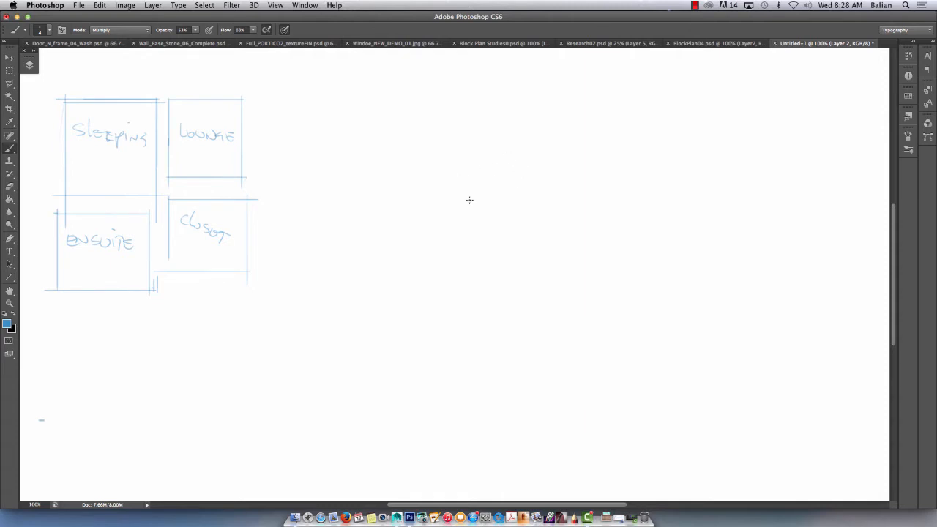
click(29, 65)
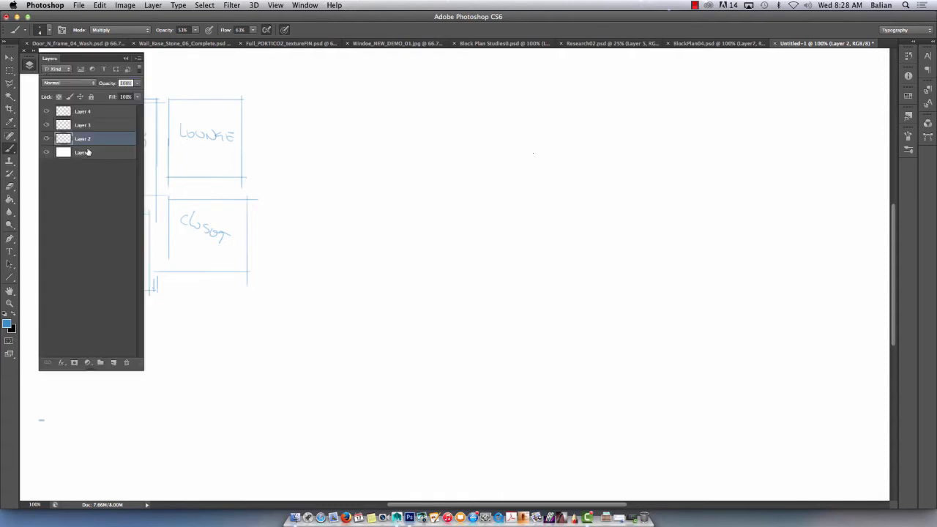
click(92, 125)
click(127, 57)
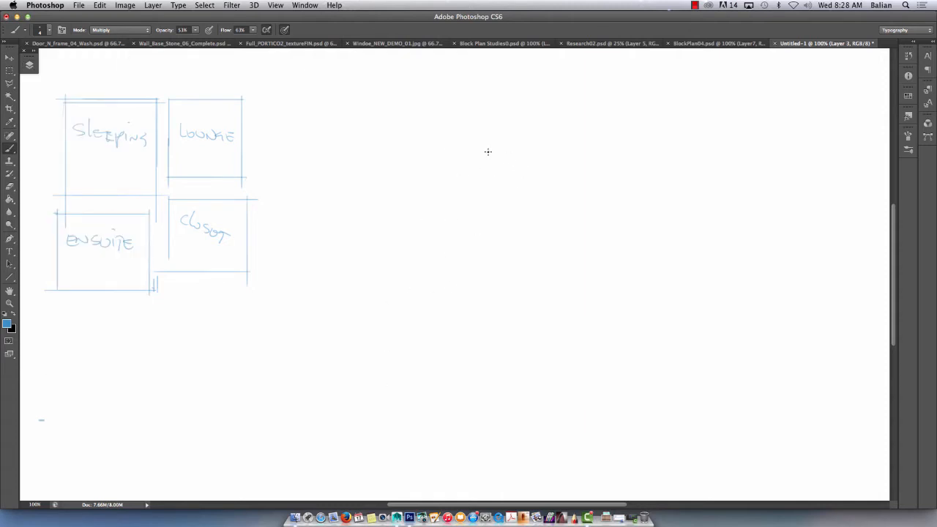
Step: Set the foreground colour to the darker blue #3688c1 and the brush opacity and flow to 100%
click(7, 324)
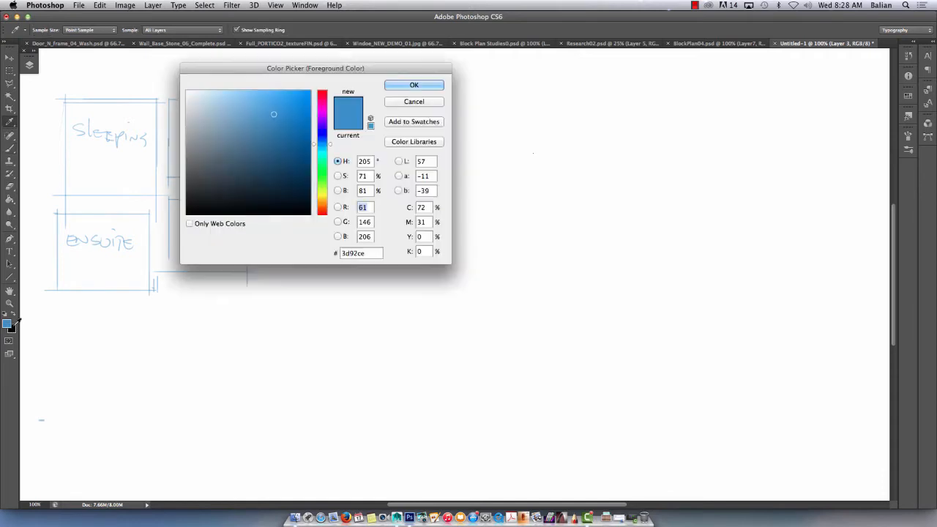
click(277, 119)
click(388, 85)
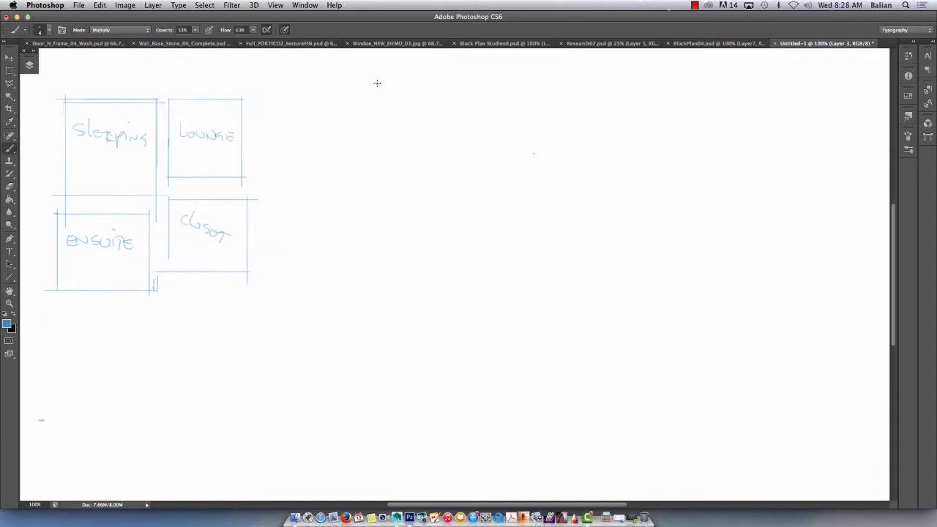
click(195, 30)
drag(197, 41, 291, 46)
click(253, 31)
Step: Hide and show Layer 1 and Layer 2 in turn to check what each contains
key(super+minus)
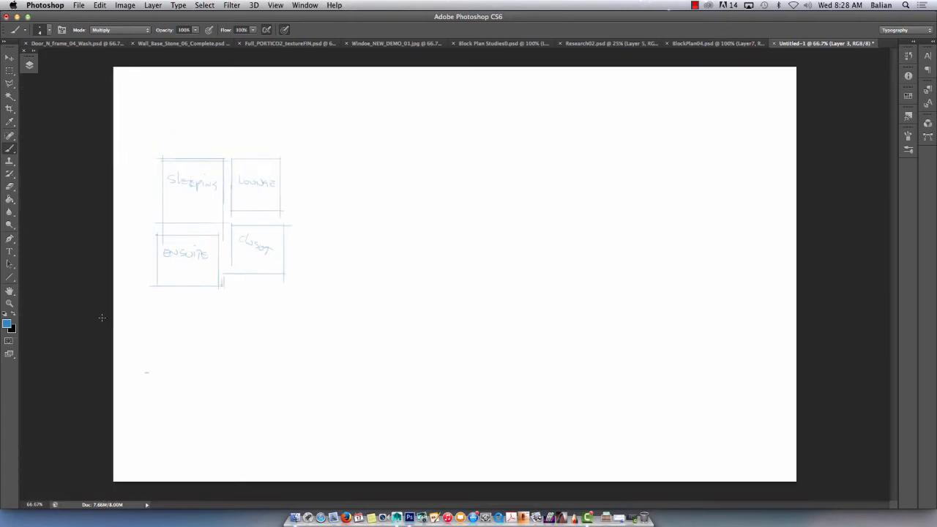
click(29, 64)
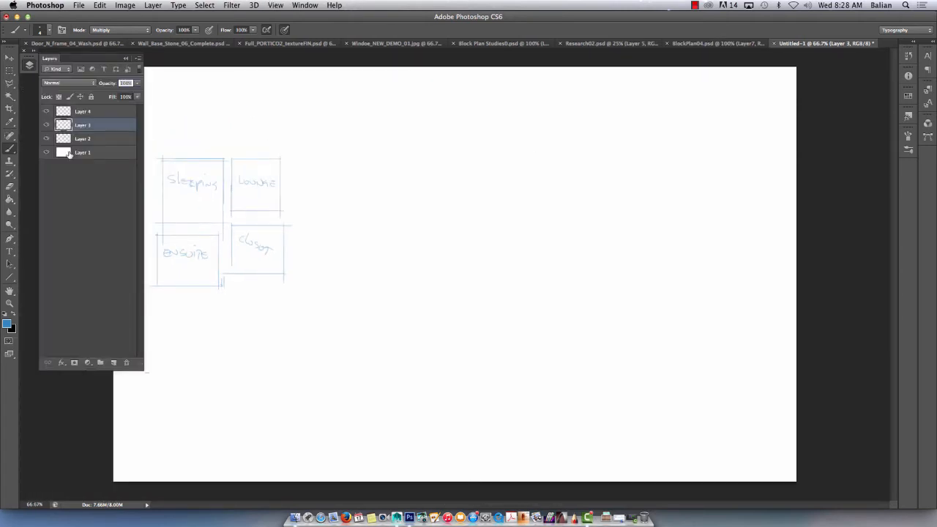
click(46, 153)
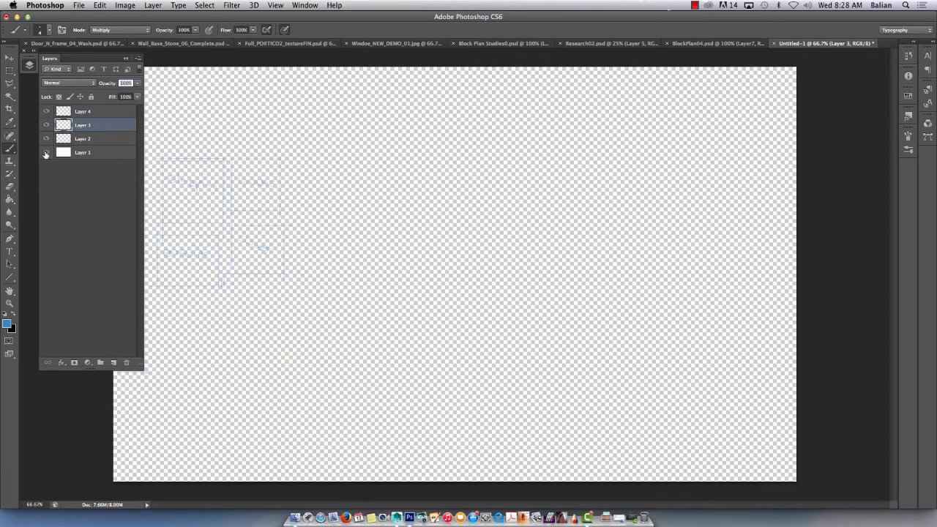
click(46, 153)
click(46, 139)
click(46, 139)
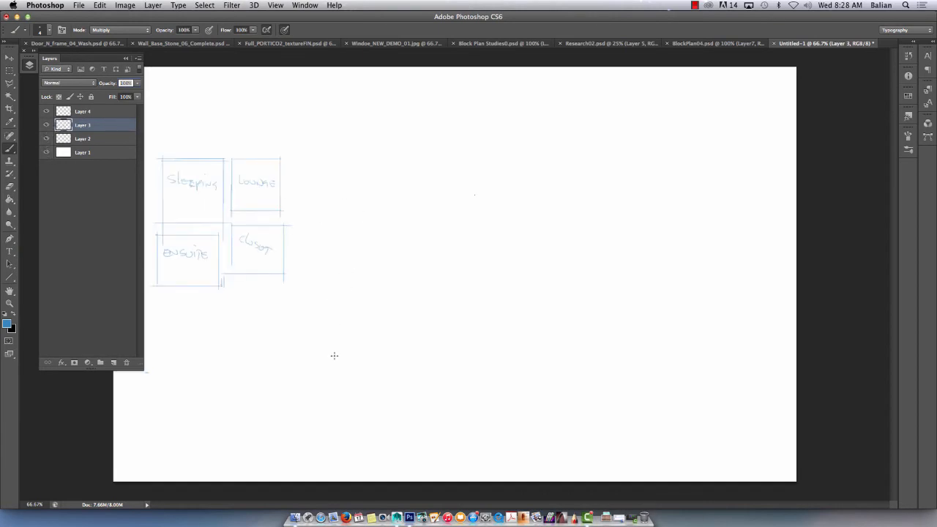
Step: Set the brush mode to Normal and create a new 14 × 8.5 inch transparent document at 150 pixels/inch
click(121, 30)
key(super+n)
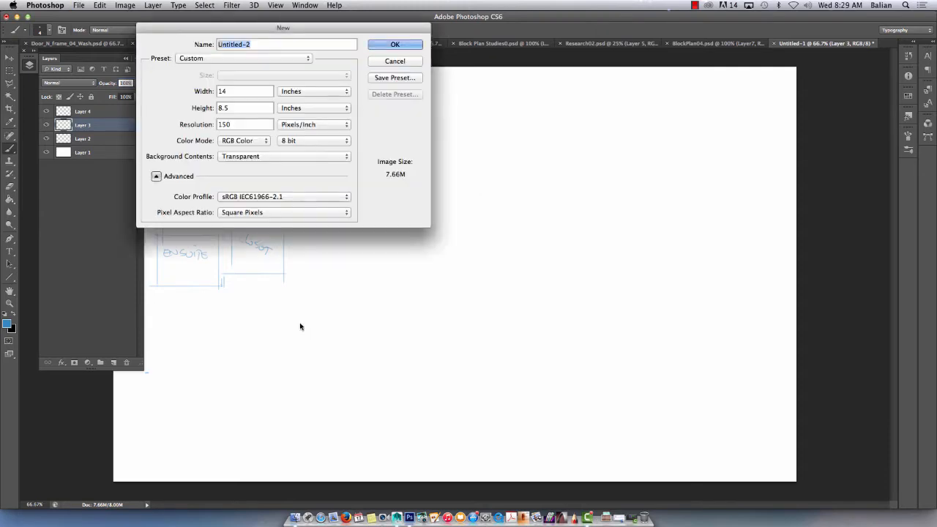
key(Return)
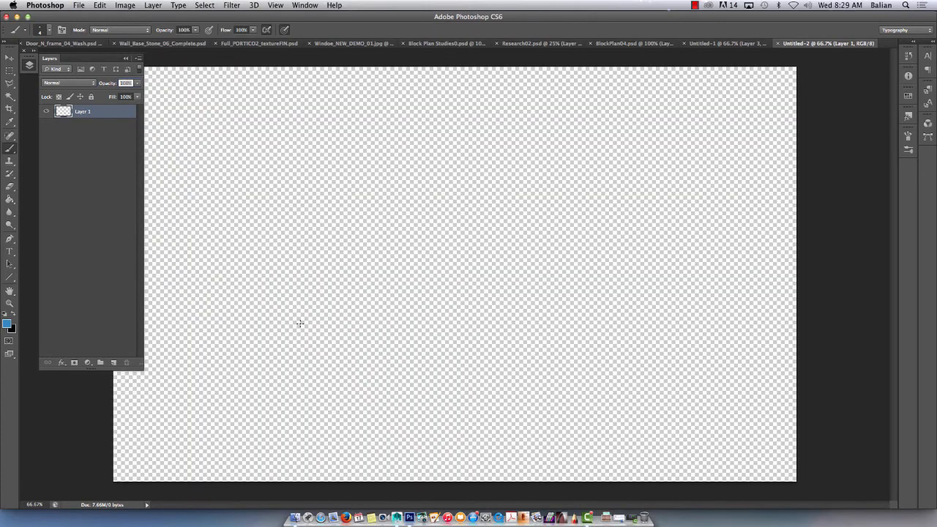
Step: Set the foreground colour to the pale blue #ecf7ff and fill Layer 1 with it
click(7, 323)
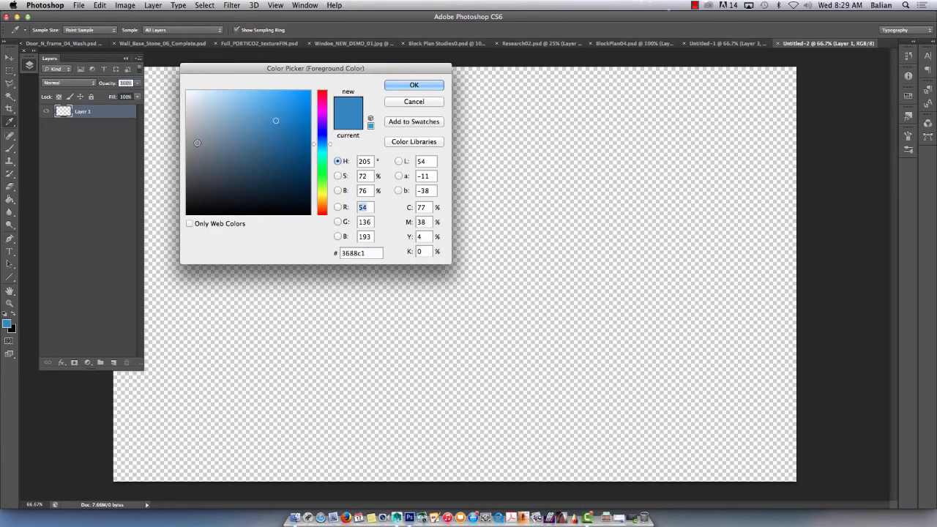
drag(197, 142, 193, 80)
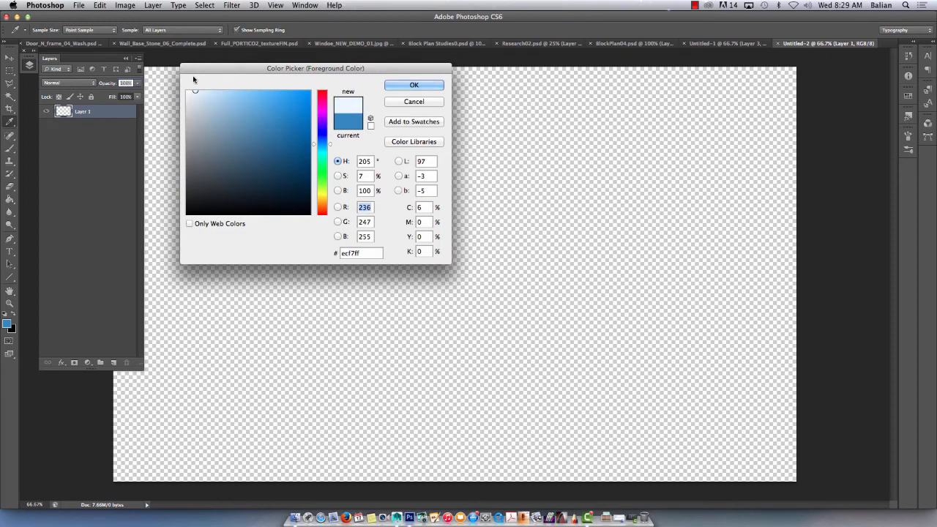
click(388, 84)
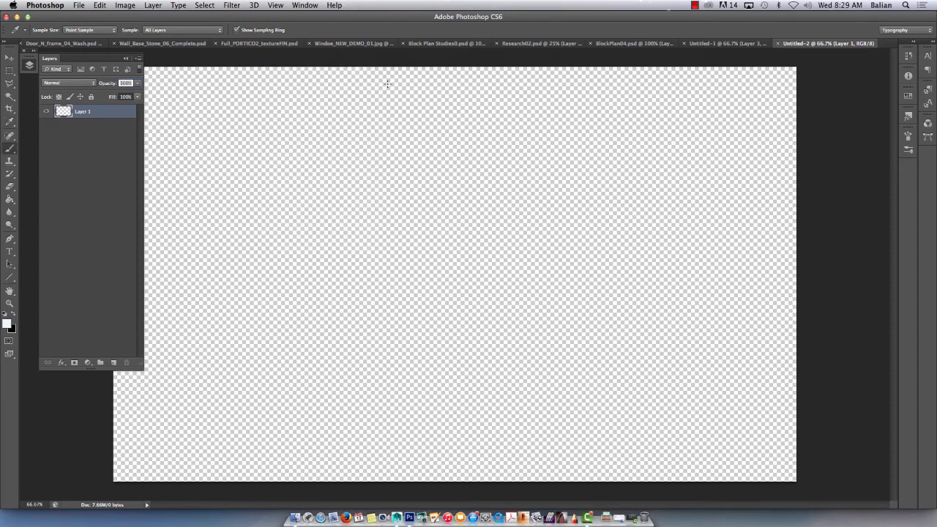
key(g)
click(330, 227)
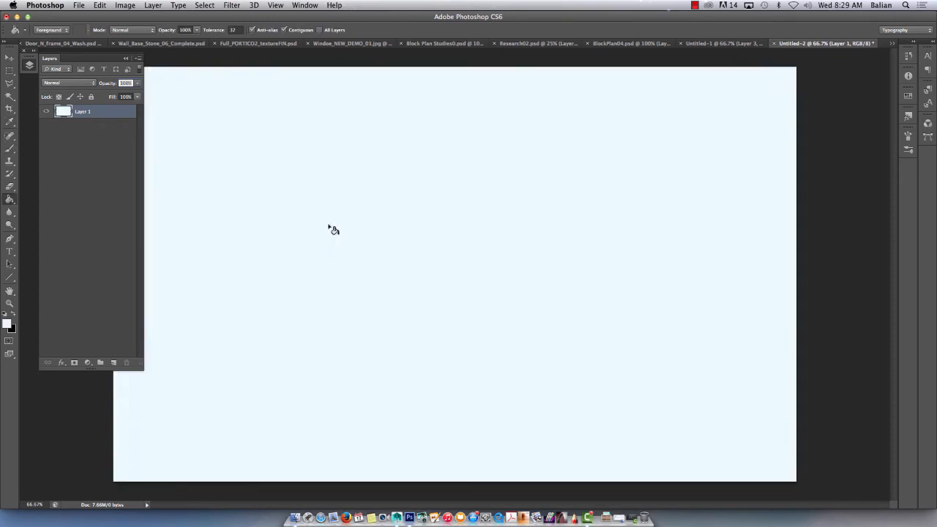
Step: Change the foreground colour to a medium, slightly muted blue
key(i)
click(8, 324)
drag(273, 176, 256, 148)
click(410, 86)
Step: Add three empty layers above the pale blue background layer
key(g)
click(114, 363)
click(113, 362)
click(114, 363)
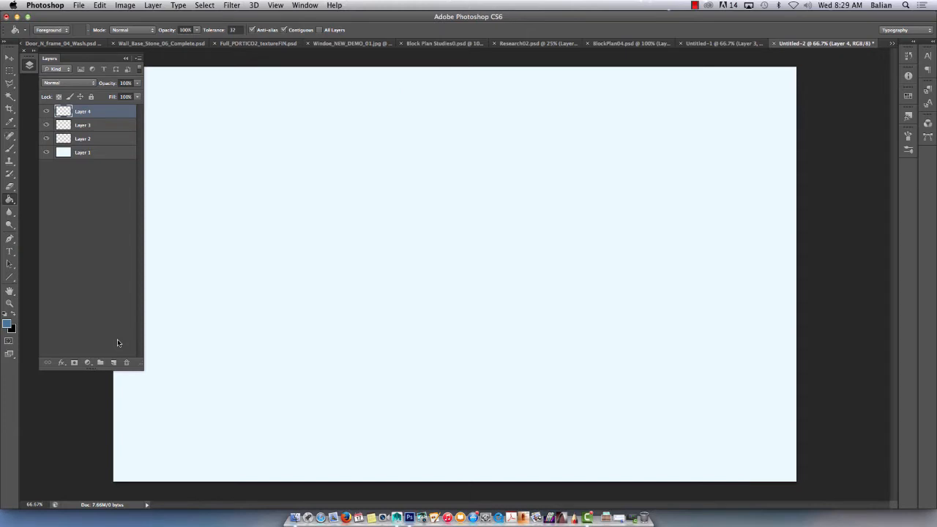
Step: Try a test stroke with the Brush, undo it, and set the brush mode to Multiply
key(b)
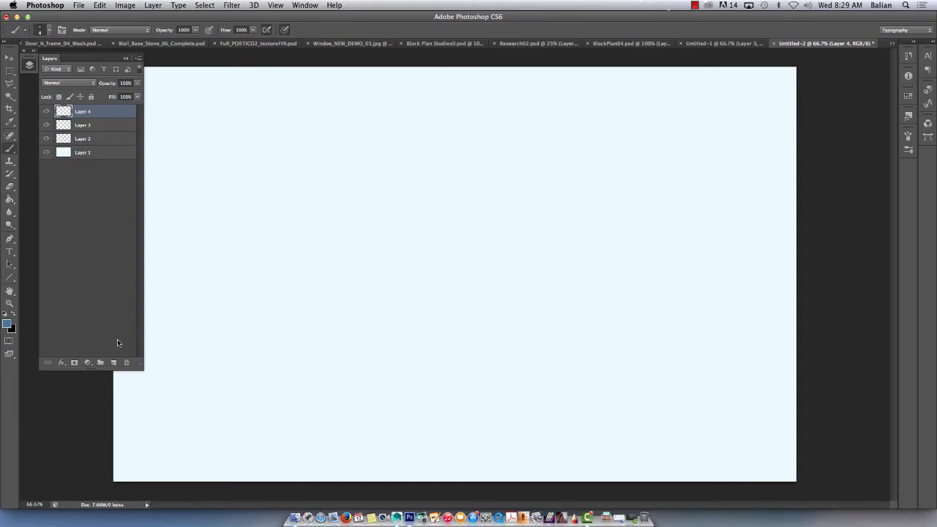
drag(310, 153, 284, 234)
key(super+z)
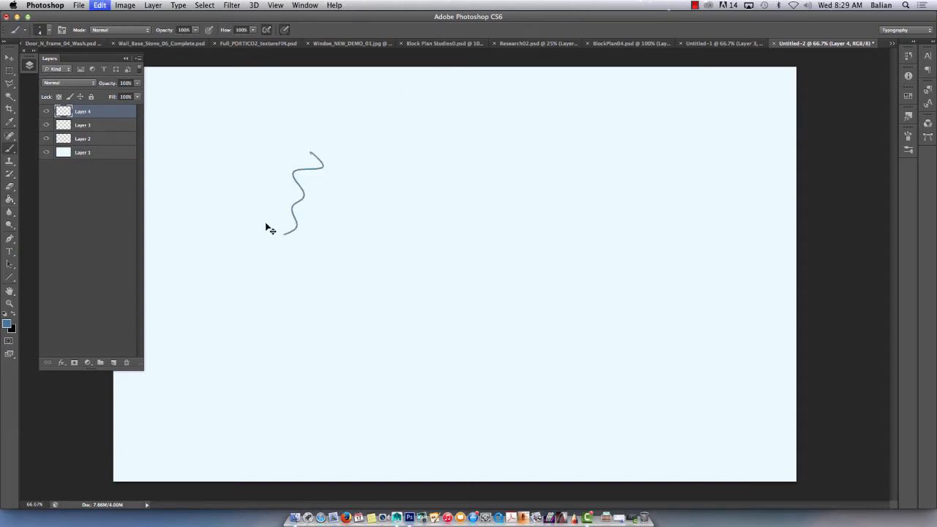
click(129, 30)
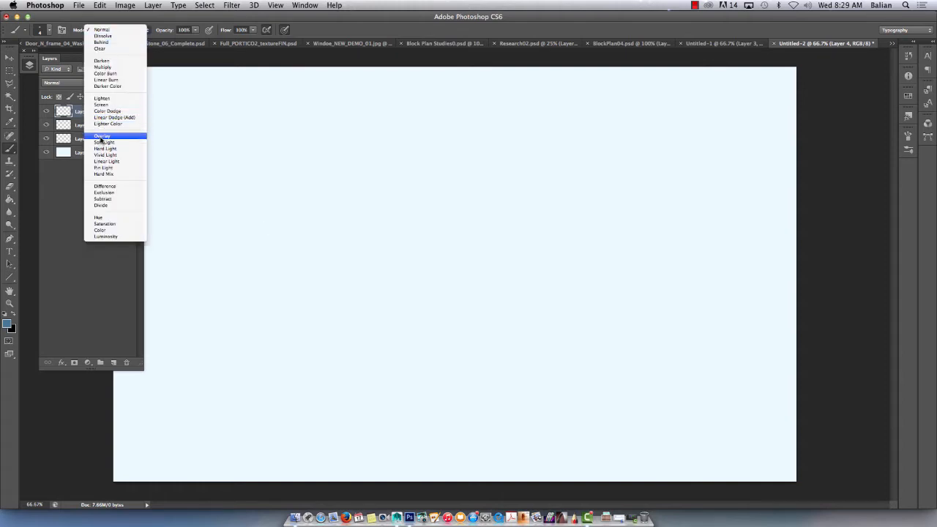
click(107, 66)
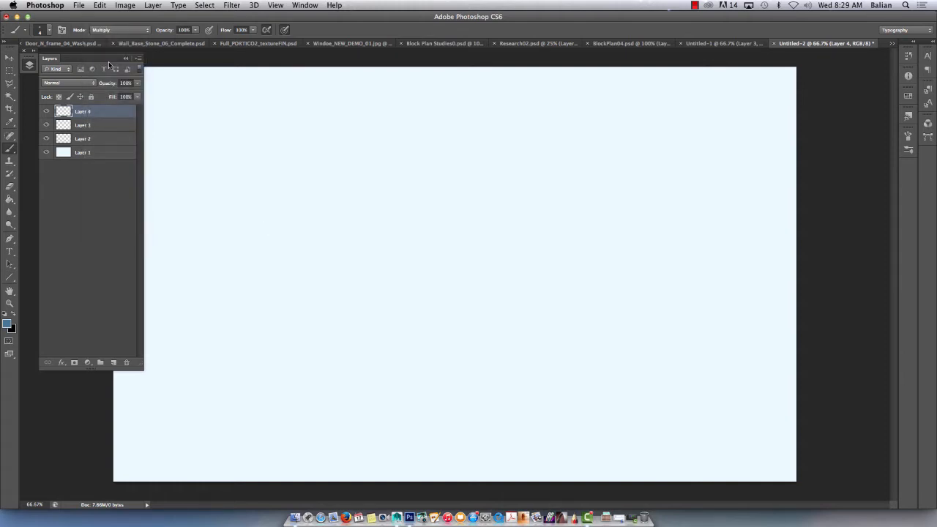
Step: Sketch a square room block on Layer 4, with an entry arrow pointing up at its bottom edge, and handwrite "Sleeping" inside
key(super+1)
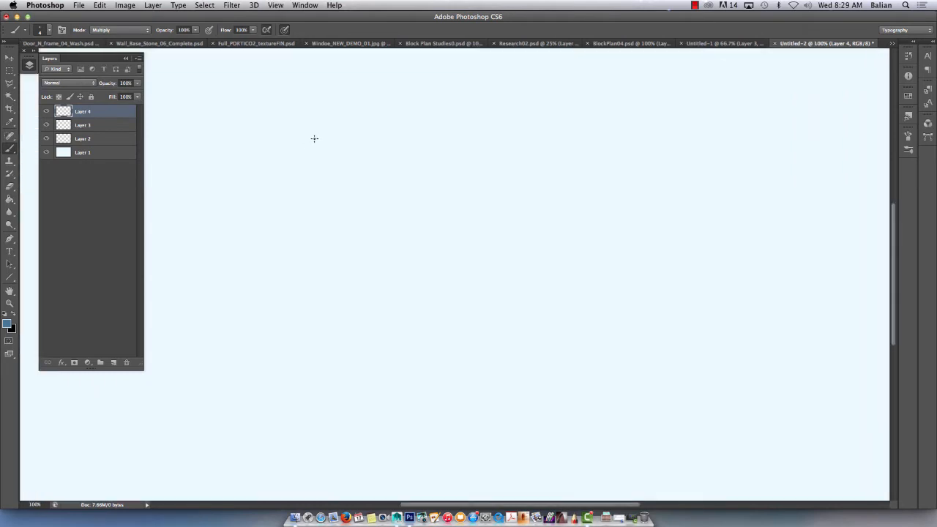
mouse_move(327, 141)
mouse_down()
mouse_move(232, 141)
mouse_move(324, 188)
mouse_move(325, 270)
mouse_up()
drag(337, 260, 193, 260)
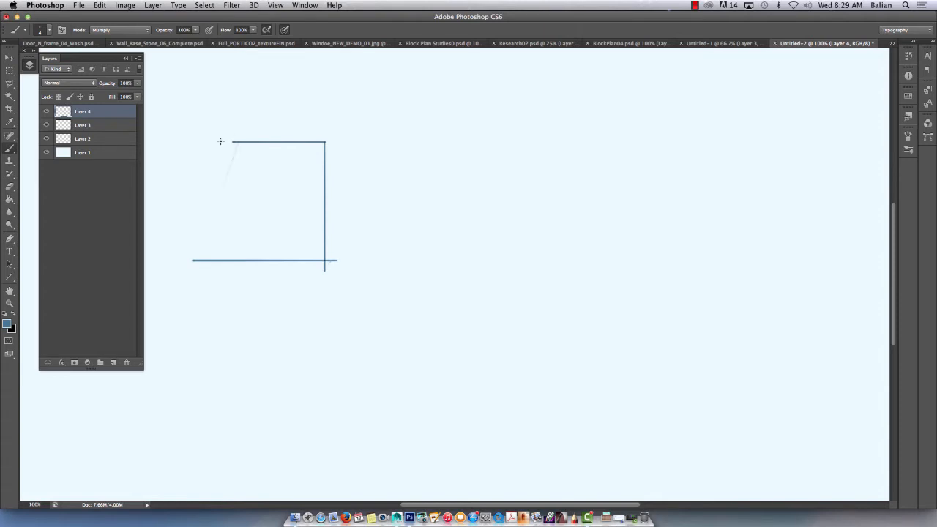
drag(201, 141, 326, 142)
drag(199, 131, 199, 279)
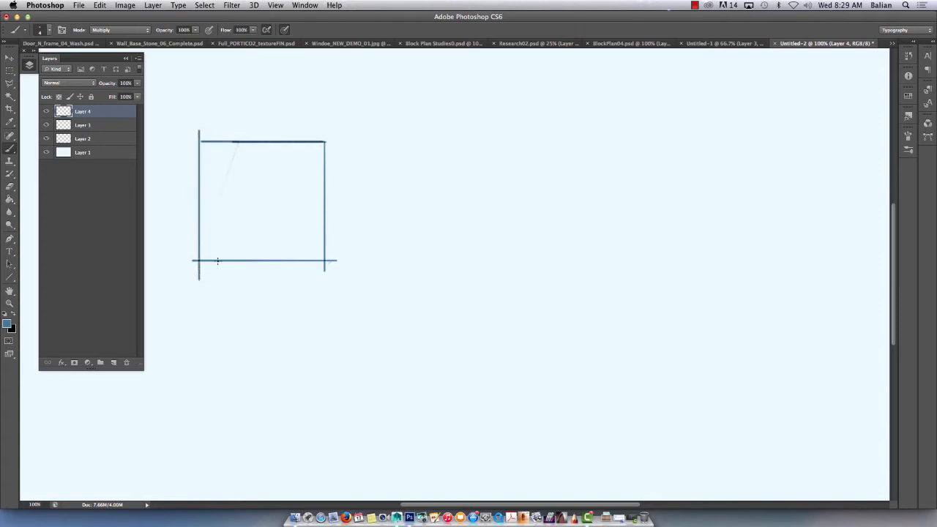
mouse_move(262, 304)
mouse_down()
mouse_move(261, 265)
mouse_move(274, 281)
mouse_move(255, 278)
mouse_up()
drag(301, 326, 370, 347)
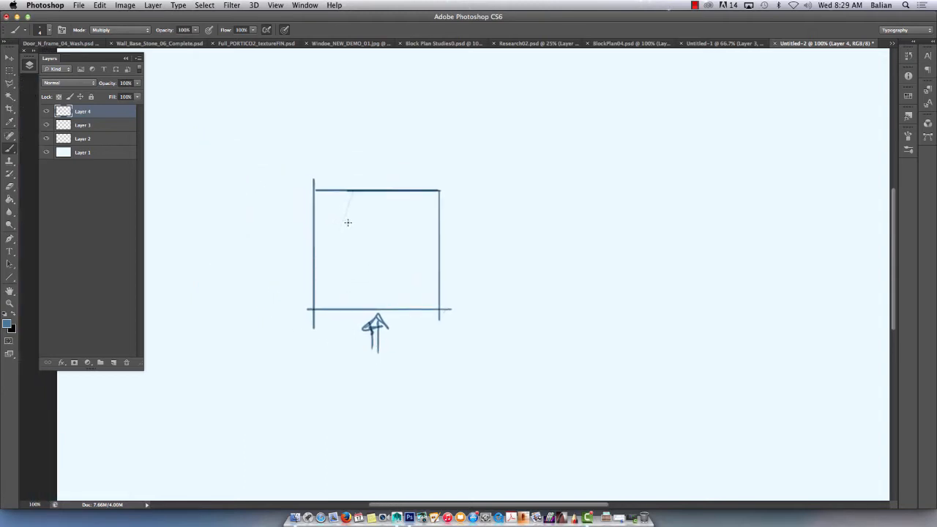
mouse_move(348, 222)
mouse_down()
mouse_move(381, 257)
mouse_move(419, 266)
mouse_up()
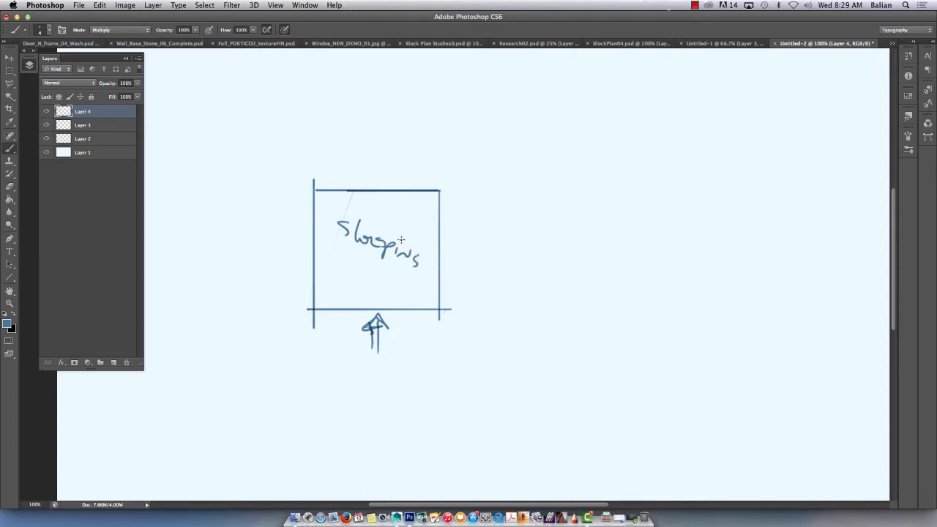
Step: Sketch a rectangular block directly above the sleeping block and handwrite "Game Room Lounge" inside it
scroll(311, 132, up, 5)
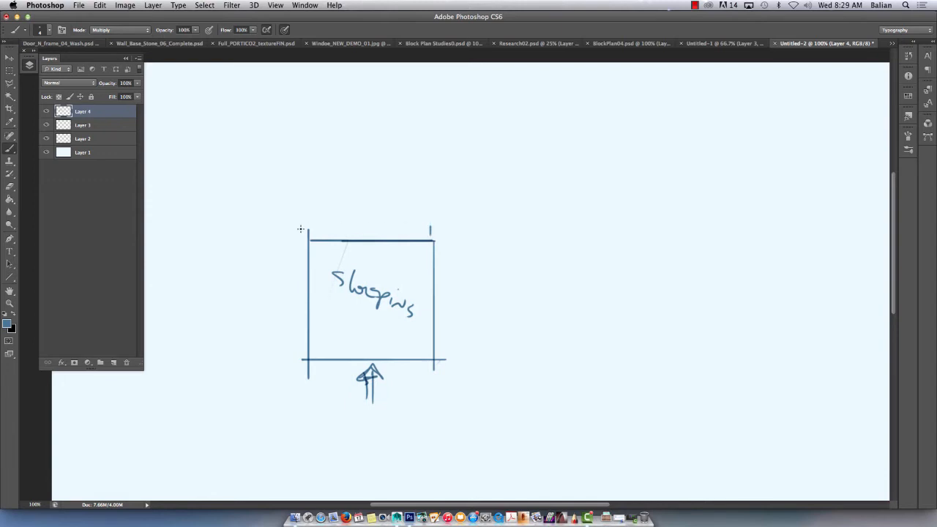
drag(429, 233, 289, 234)
mouse_move(430, 232)
mouse_down()
mouse_move(426, 133)
mouse_move(297, 134)
mouse_move(300, 125)
mouse_move(300, 232)
mouse_up()
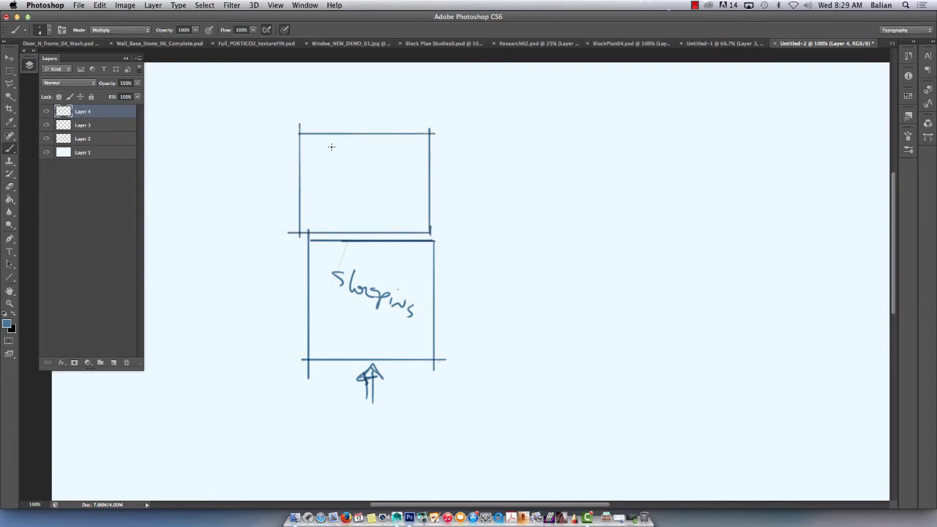
mouse_move(331, 147)
mouse_down()
mouse_move(385, 171)
mouse_move(362, 189)
mouse_move(386, 193)
mouse_move(390, 216)
mouse_up()
mouse_move(315, 184)
mouse_down()
mouse_move(319, 202)
mouse_move(365, 219)
mouse_move(368, 209)
mouse_up()
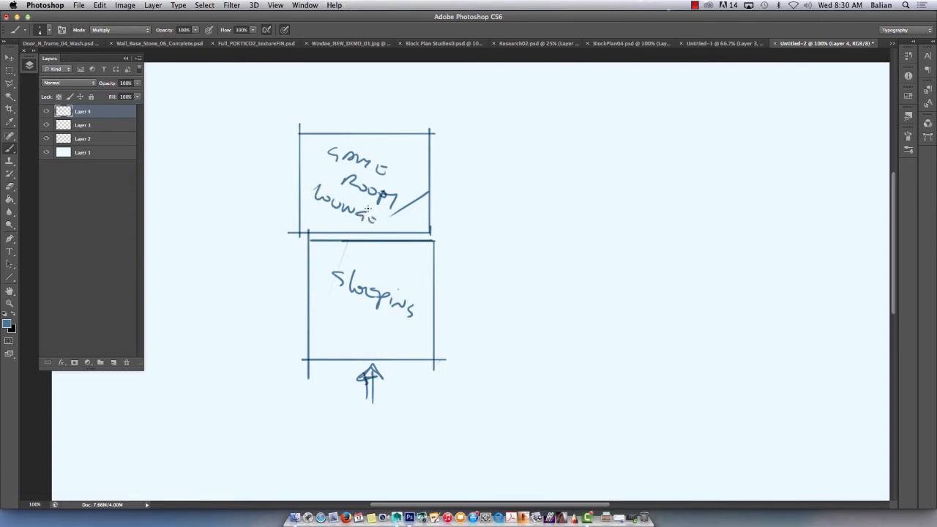
Step: Sketch a tall narrow block to the right of the game room lounge and handwrite "Ensuite" in it
mouse_move(442, 133)
mouse_down()
mouse_move(532, 134)
mouse_move(445, 276)
mouse_up()
mouse_move(529, 137)
mouse_down()
mouse_move(530, 271)
mouse_move(445, 269)
mouse_up()
drag(459, 153, 517, 199)
click(508, 169)
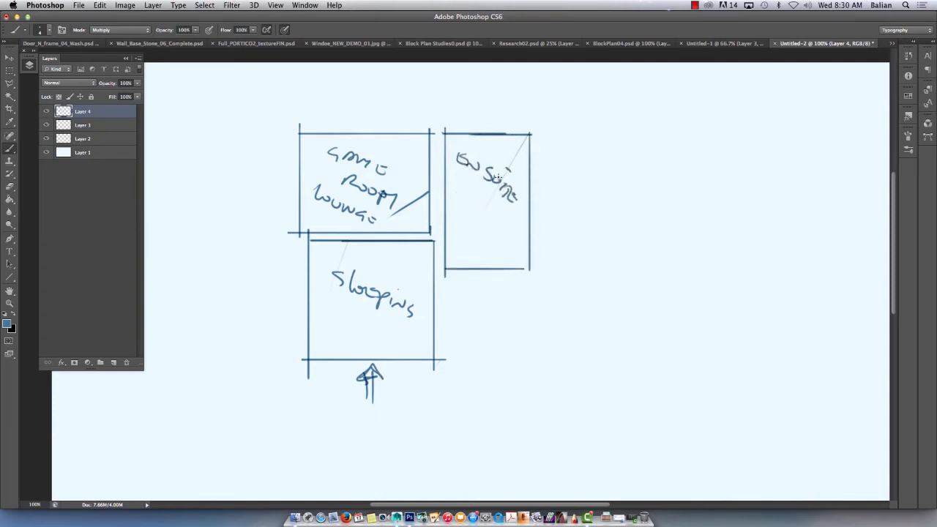
Step: Sketch a smaller block below the ensuite, beside the sleeping block, and handwrite "Closet Walk-in" in it
mouse_move(528, 274)
mouse_down()
mouse_move(442, 273)
mouse_move(448, 376)
mouse_up()
drag(528, 373, 443, 373)
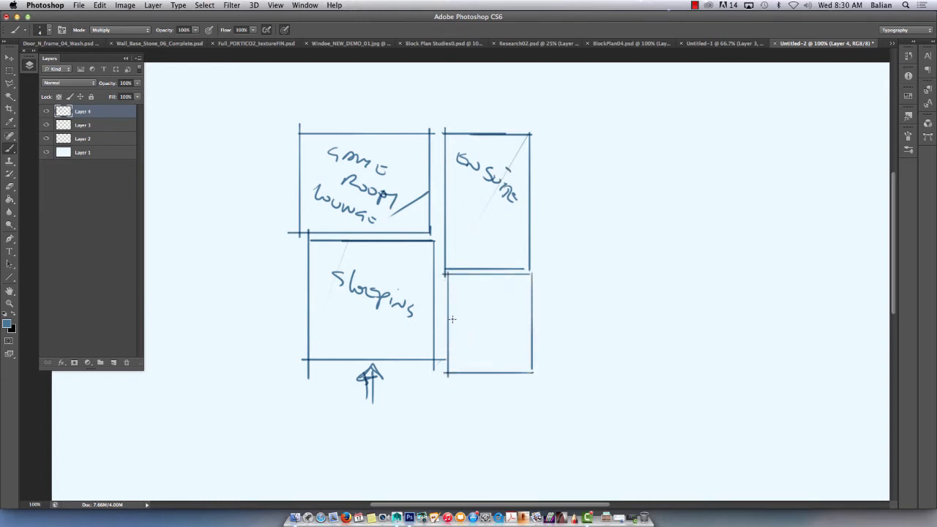
mouse_move(473, 287)
mouse_down()
mouse_move(474, 300)
mouse_move(524, 323)
mouse_up()
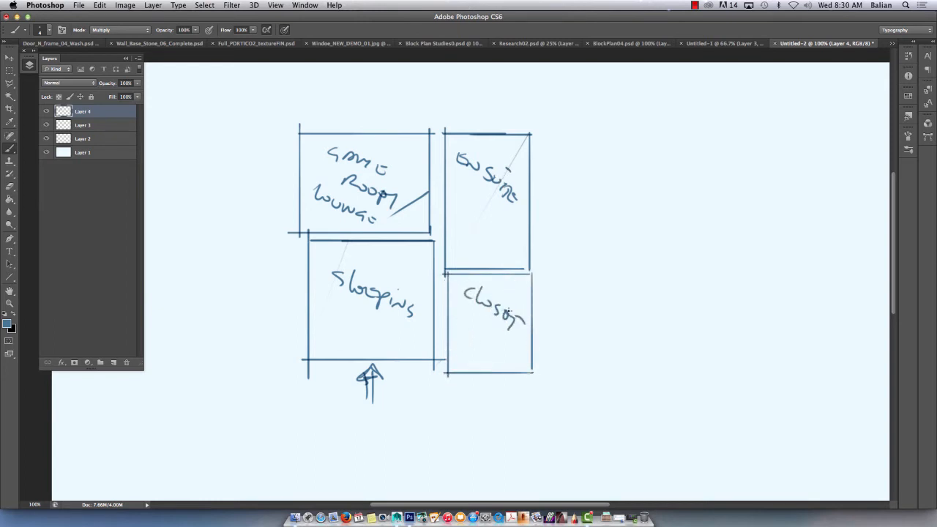
mouse_move(462, 314)
mouse_down()
mouse_move(518, 359)
mouse_move(513, 341)
mouse_up()
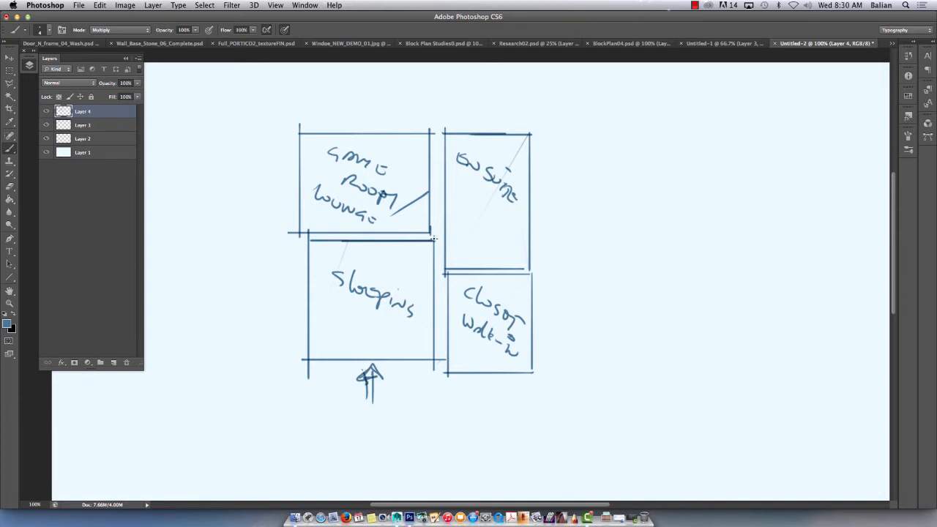
Step: Draw circulation arrows from the sleeping block into the ensuite and into the walk-in closet
drag(420, 253, 459, 247)
drag(460, 247, 450, 256)
mouse_move(419, 332)
mouse_down()
mouse_move(467, 345)
mouse_move(447, 358)
mouse_up()
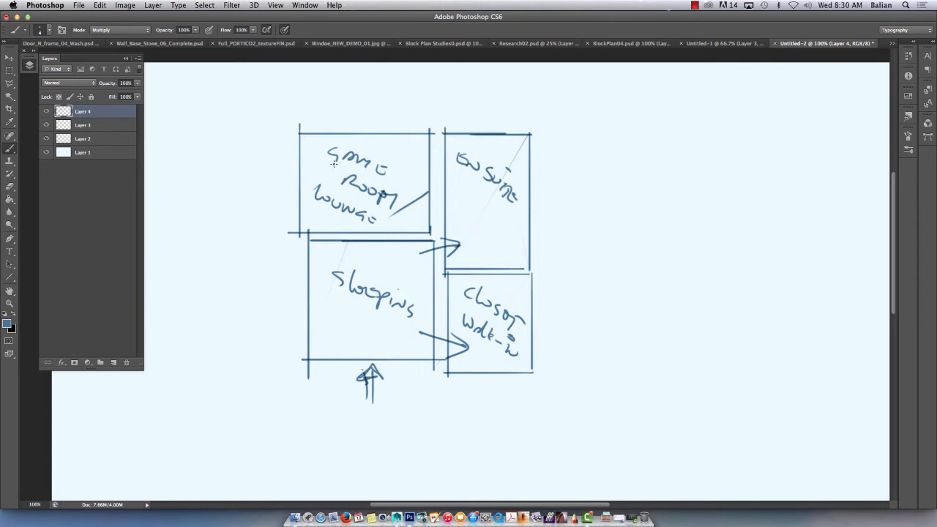
Step: Select the sleeping block with a rectangular marquee, place a copy in the empty area right of the plan, and deselect
scroll(384, 266, right, 5)
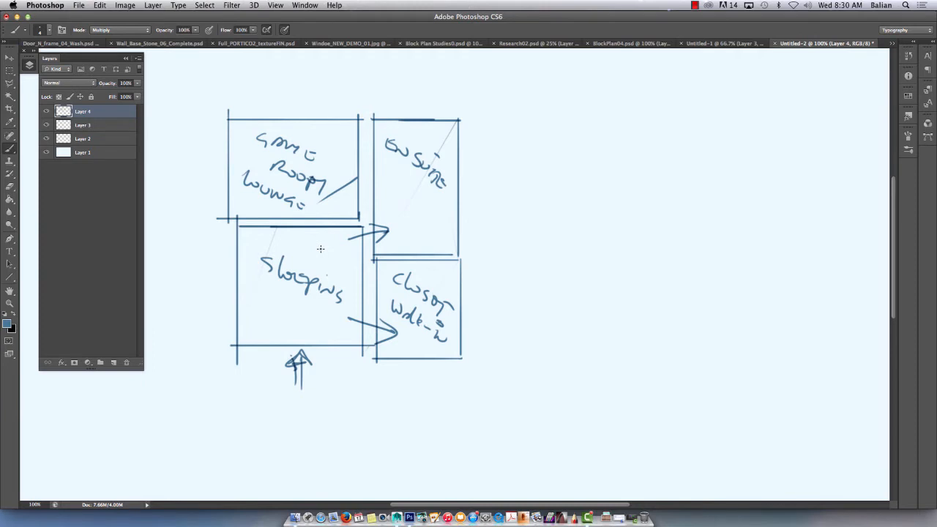
scroll(344, 397, right, 3)
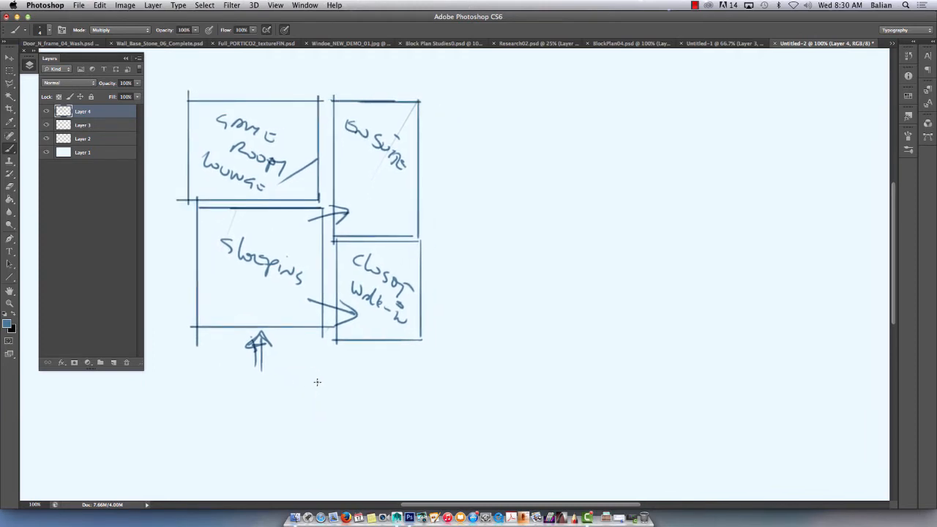
key(m)
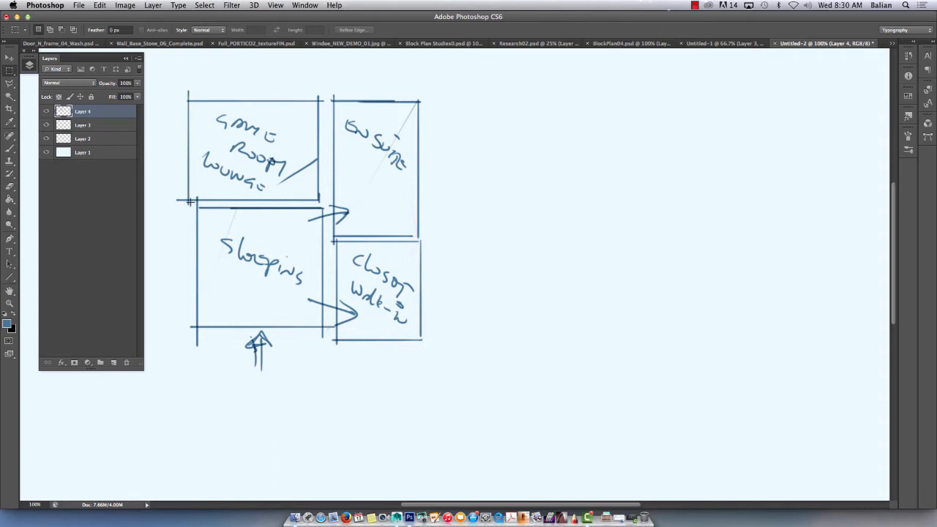
drag(191, 202, 330, 332)
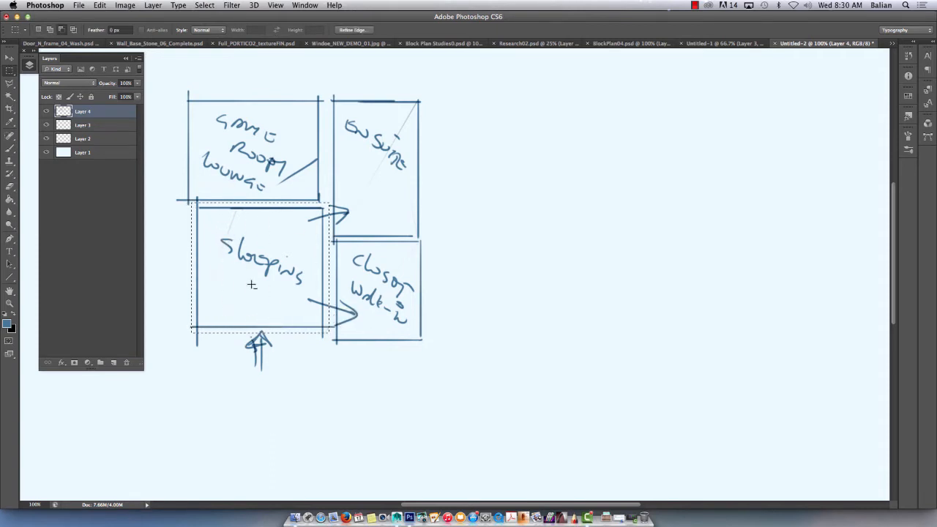
key(v)
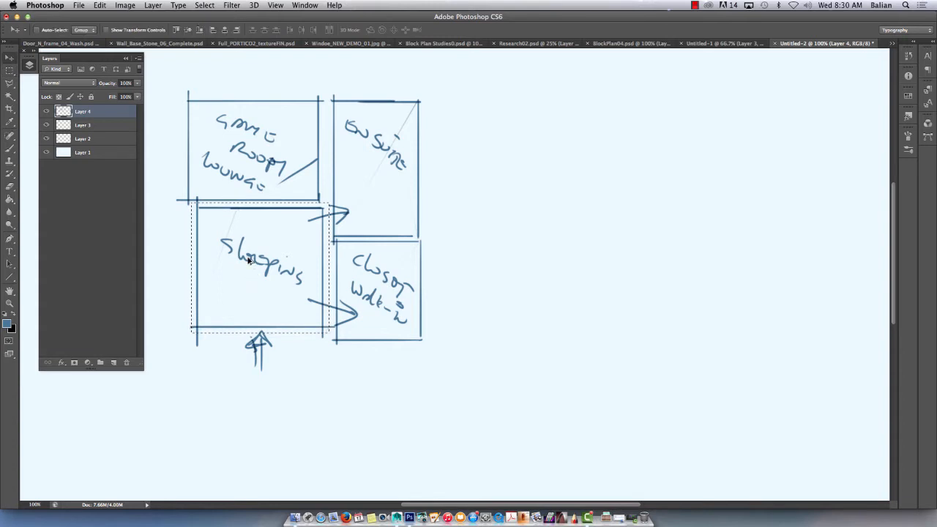
mouse_move(252, 272)
mouse_down()
mouse_move(569, 276)
mouse_move(563, 290)
mouse_up()
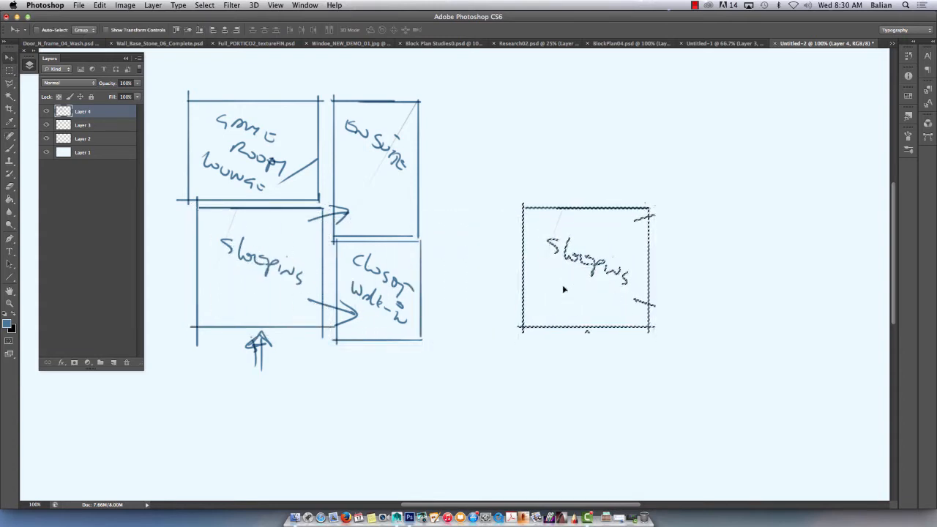
key(super+d)
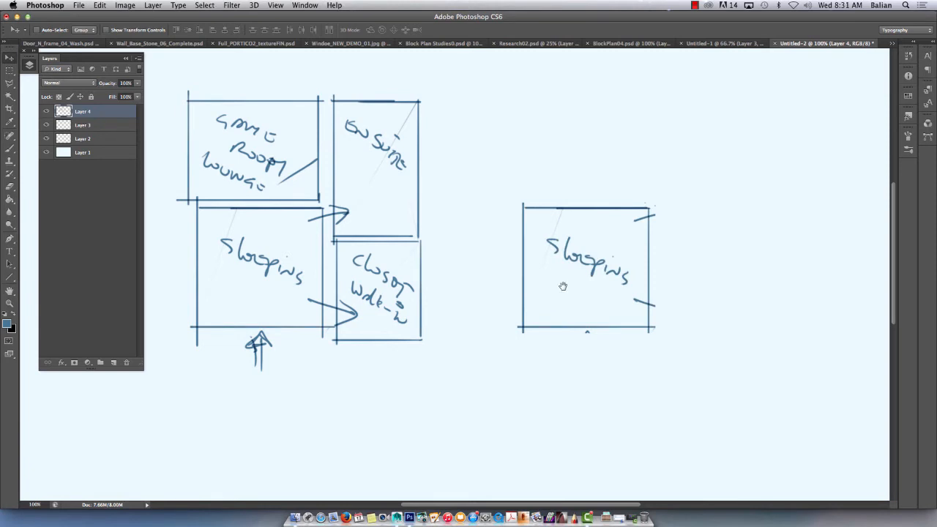
Step: Select the game room lounge block with a marquee, place a copy directly below the copied sleeping block, and deselect
scroll(565, 300, down, 3)
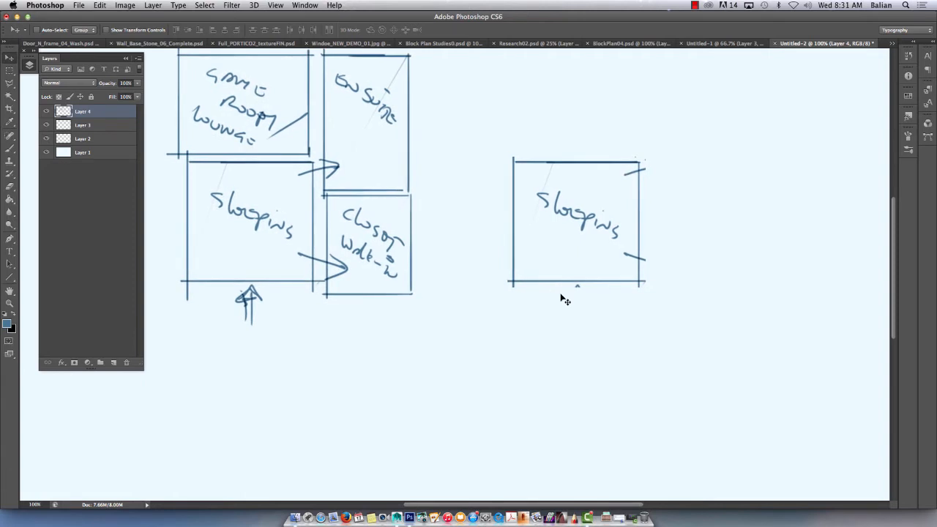
key(m)
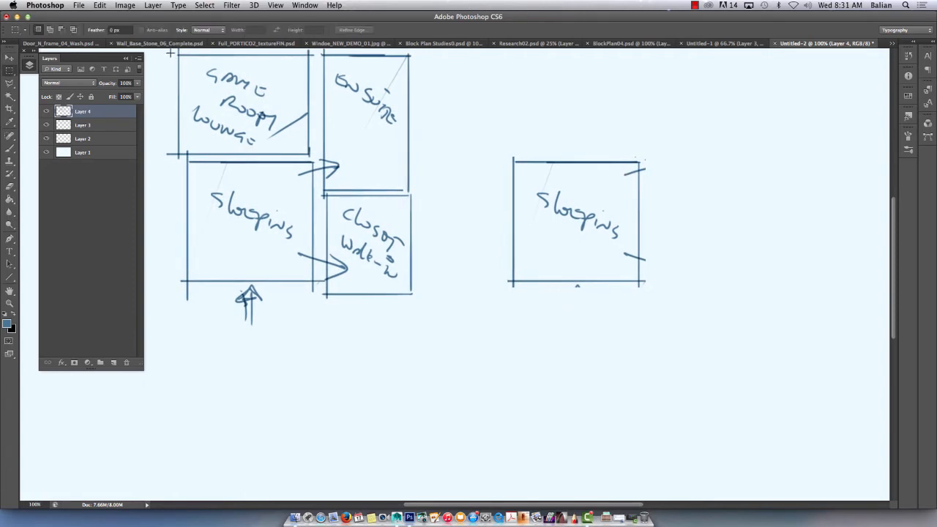
drag(169, 50, 313, 154)
key(v)
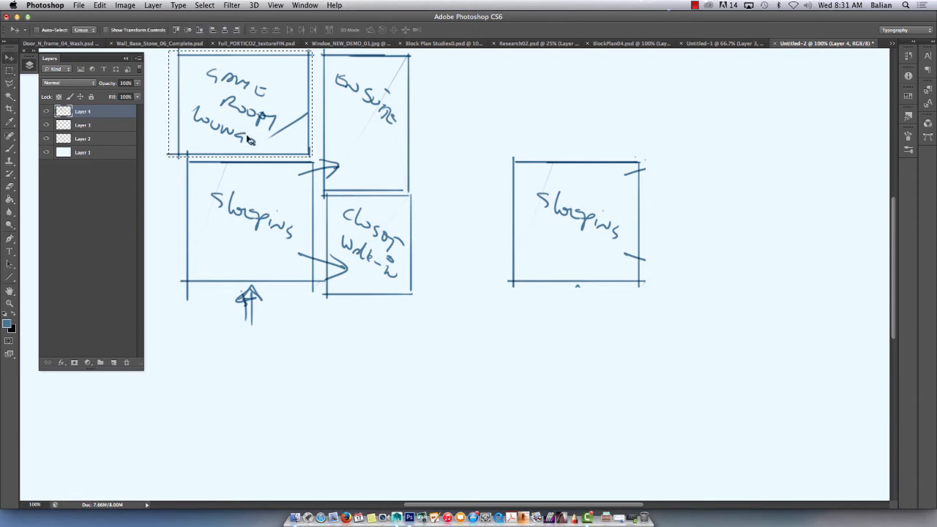
drag(233, 140, 568, 381)
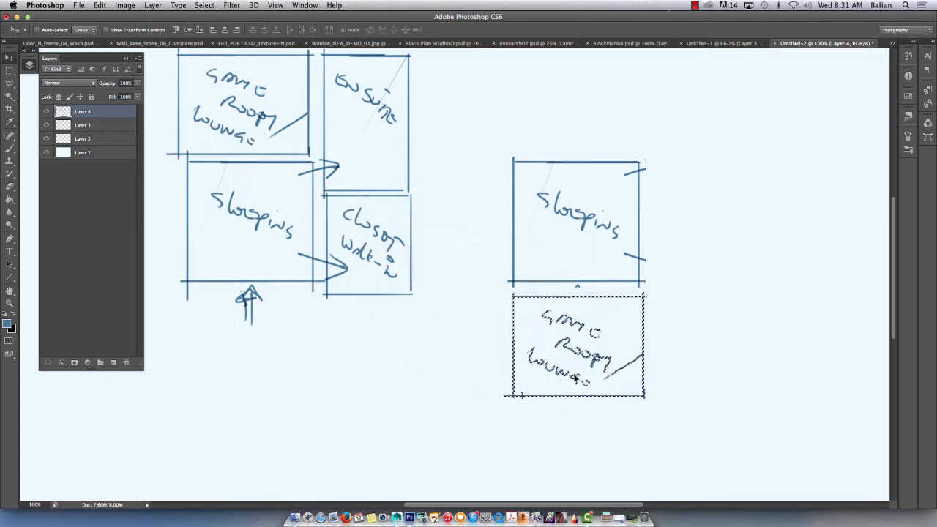
key(super+d)
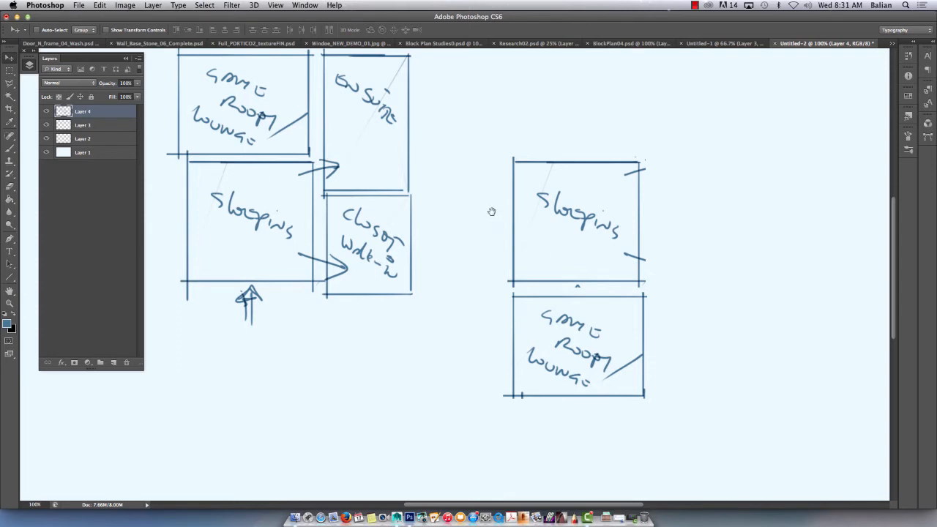
Step: Brush an entry arrow into the left side of the copied sleeping block and sketch a block labelled "Ensuite" above it
scroll(487, 242, up, 4)
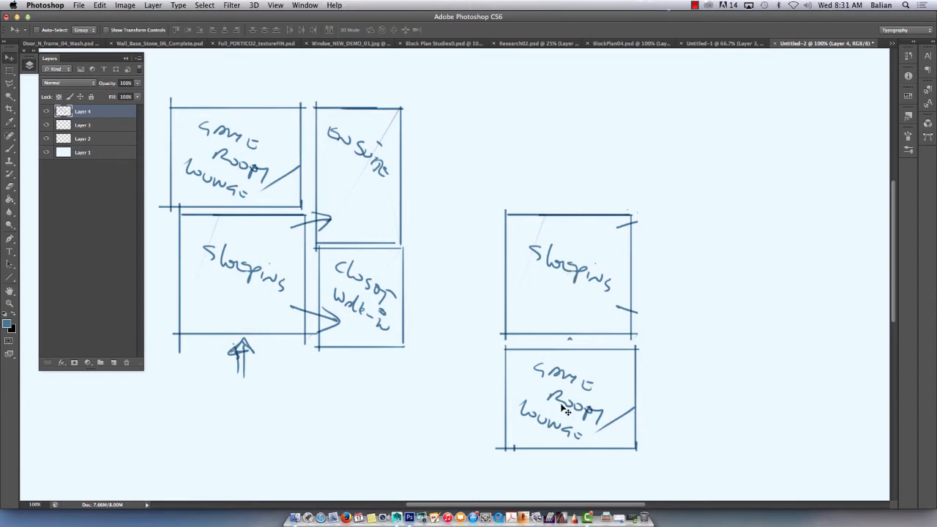
key(b)
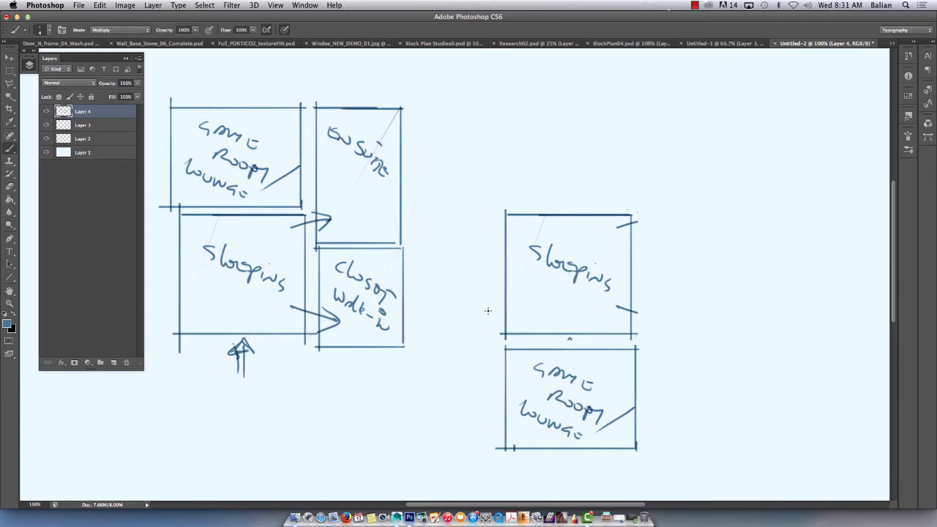
drag(478, 314, 495, 313)
mouse_move(480, 321)
mouse_down()
mouse_move(496, 319)
mouse_move(490, 325)
mouse_move(481, 317)
mouse_move(493, 316)
mouse_up()
mouse_move(628, 127)
mouse_down()
mouse_move(626, 202)
mouse_move(489, 202)
mouse_move(607, 127)
mouse_move(489, 140)
mouse_move(498, 138)
mouse_move(507, 213)
mouse_up()
mouse_move(533, 148)
mouse_down()
mouse_move(528, 162)
mouse_move(586, 162)
mouse_move(594, 175)
mouse_move(594, 159)
mouse_move(595, 168)
mouse_up()
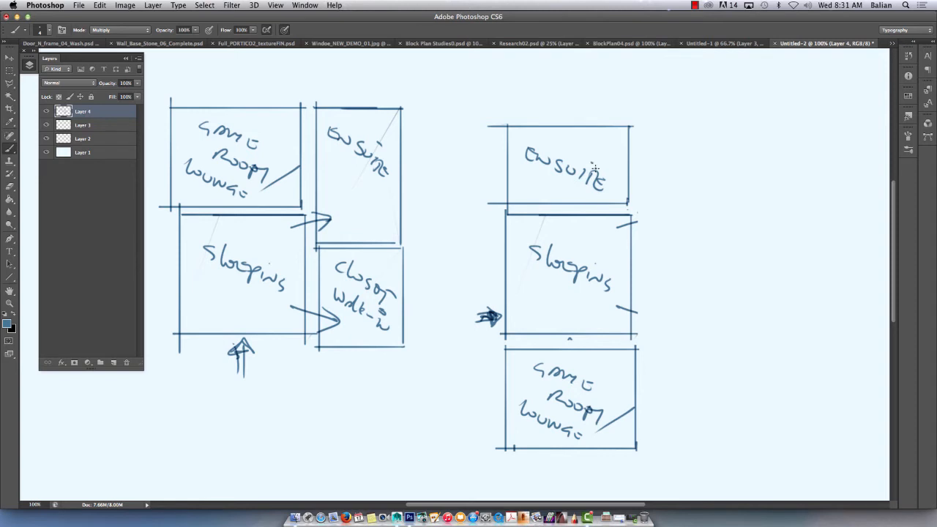
Step: Draw a bent arrow from the first plan toward the second and sketch a "Closet" block right of the second plan's ensuite
mouse_move(305, 377)
mouse_down()
mouse_move(357, 403)
mouse_move(334, 405)
mouse_move(360, 401)
mouse_up()
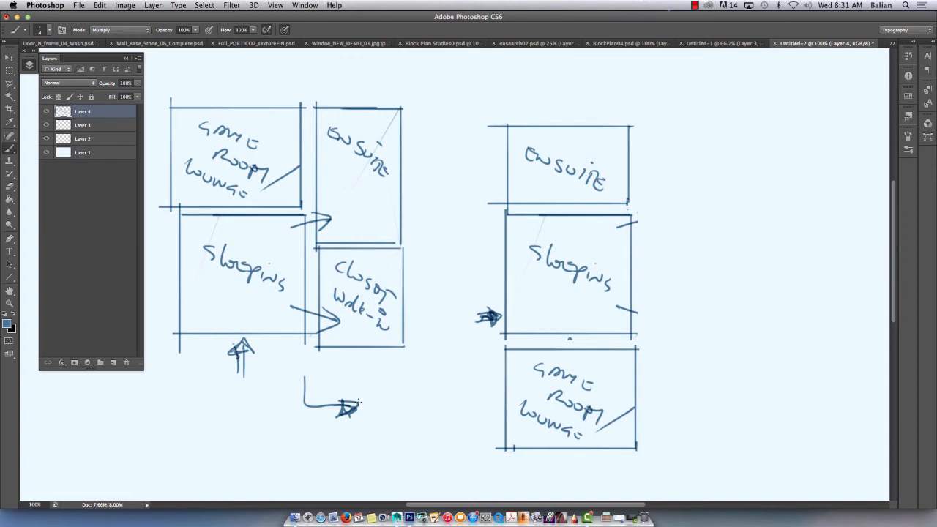
mouse_move(705, 123)
mouse_down()
mouse_move(634, 123)
mouse_move(638, 267)
mouse_move(708, 183)
mouse_move(708, 245)
mouse_move(626, 242)
mouse_up()
drag(654, 139, 686, 165)
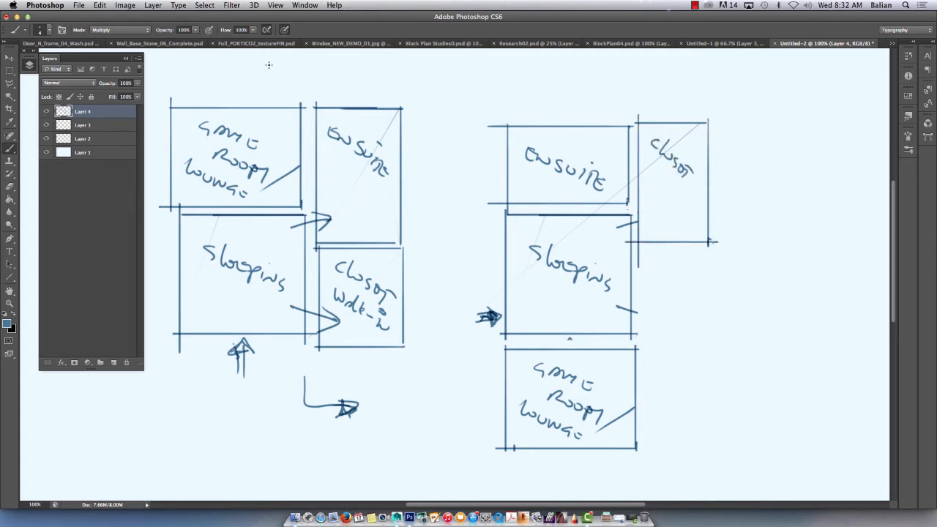
Step: Write a circled 1 above the first block plan and a circled 2 above the second
mouse_move(268, 63)
mouse_down()
mouse_move(267, 79)
mouse_move(284, 62)
mouse_up()
mouse_move(555, 76)
mouse_down()
mouse_move(578, 93)
mouse_move(584, 73)
mouse_up()
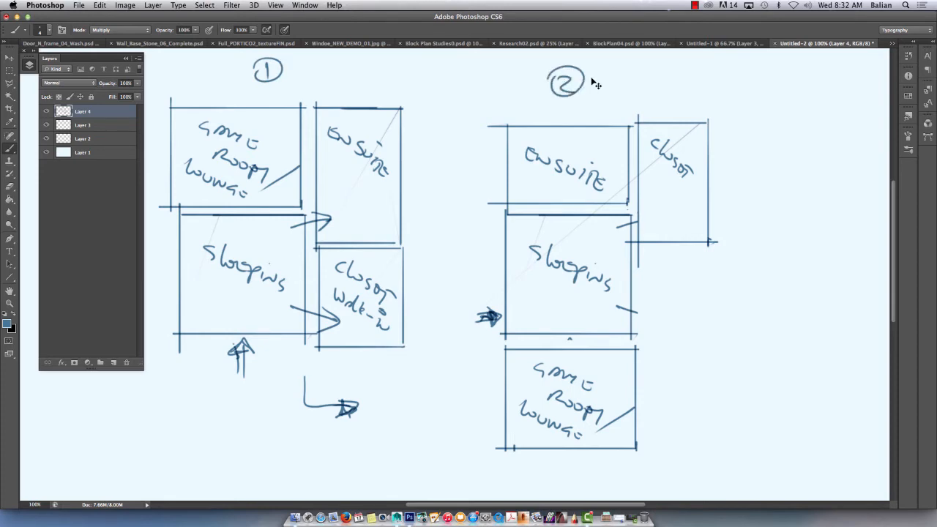
Step: Select both numbered block plans, scale them down to about 70%, move them to the canvas's upper right area, and deselect
key(super+minus)
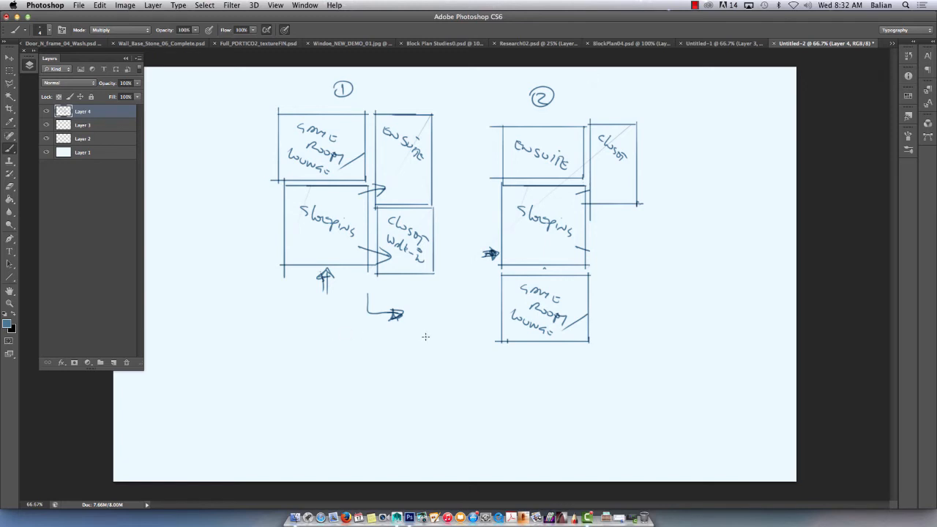
key(m)
mouse_move(253, 71)
mouse_down()
mouse_move(300, 220)
mouse_move(697, 377)
mouse_move(681, 358)
mouse_move(550, 308)
mouse_up()
key(super+t)
mouse_move(458, 233)
mouse_down()
mouse_move(682, 251)
mouse_move(702, 235)
mouse_up()
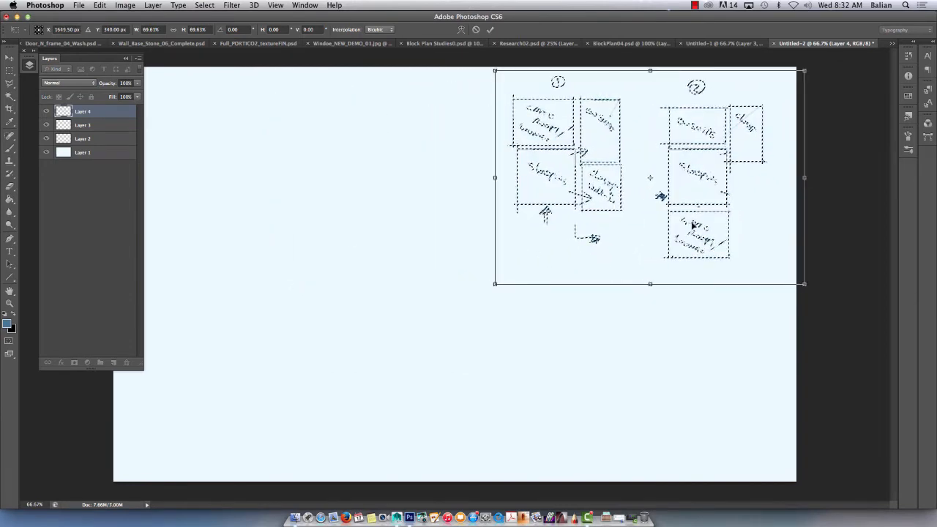
key(Return)
key(super+d)
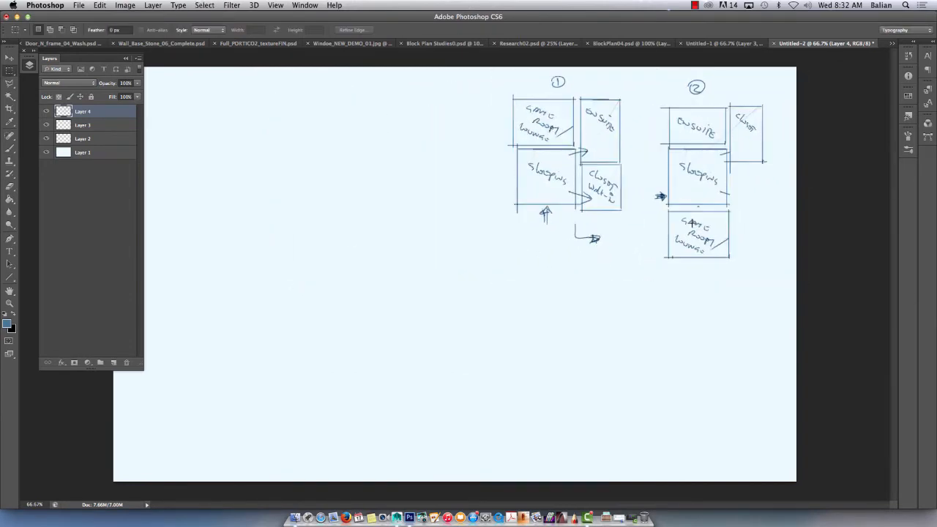
Step: Brush arrows in the second plan from the sleeping block into the ensuite, closet and game room lounge blocks
key(super+1)
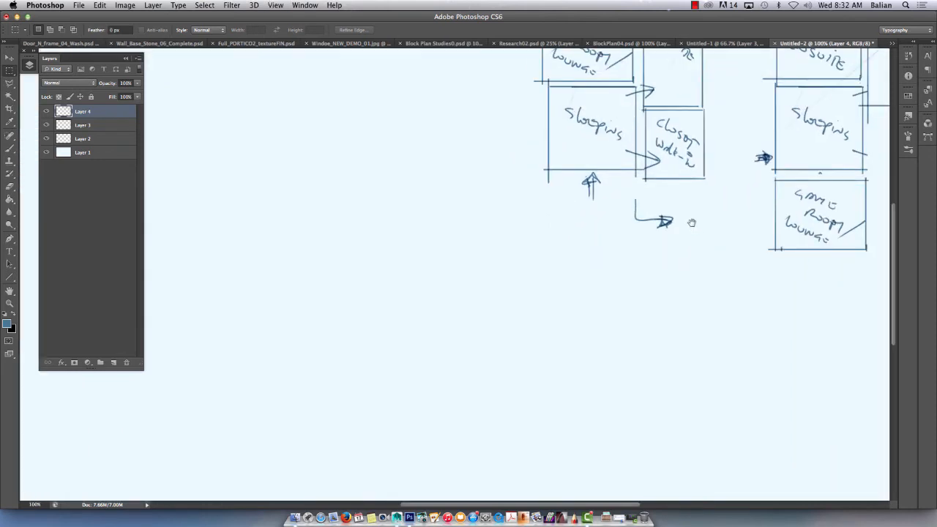
mouse_move(498, 167)
mouse_down()
mouse_move(408, 274)
mouse_move(409, 256)
mouse_up()
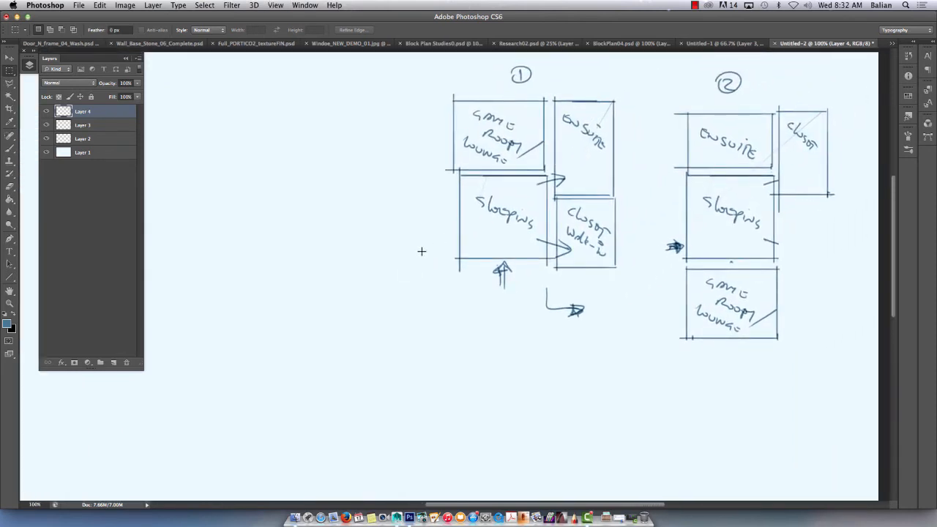
key(b)
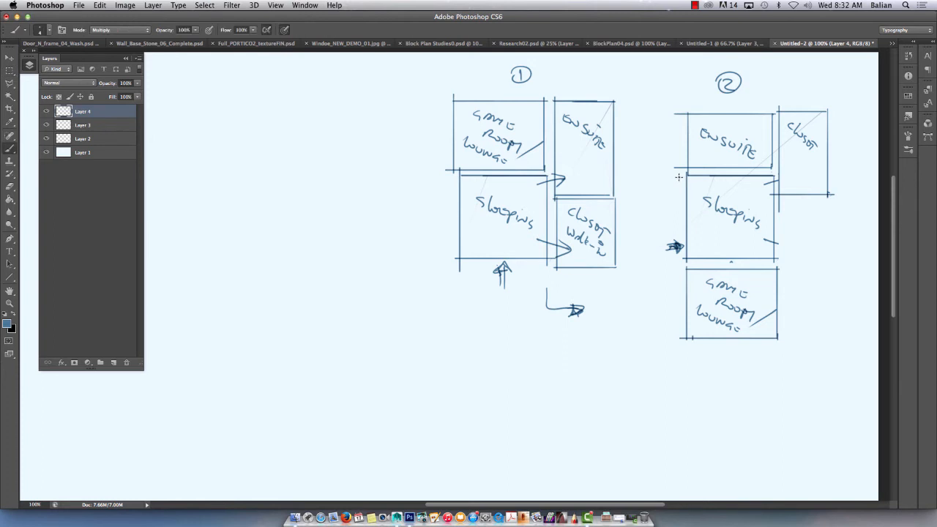
mouse_move(724, 185)
mouse_down()
mouse_move(725, 158)
mouse_move(788, 186)
mouse_up()
mouse_move(715, 242)
mouse_down()
mouse_move(717, 281)
mouse_move(722, 268)
mouse_up()
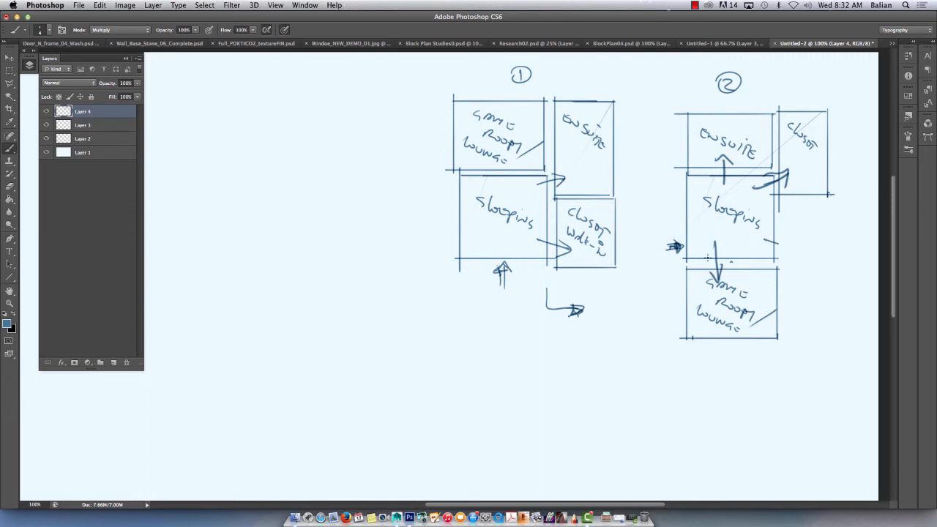
Step: Write a circled 3 left of the first plan and brush outward arrows from its game room lounge and sleeping blocks
drag(270, 71, 272, 83)
mouse_move(286, 80)
mouse_down()
mouse_move(261, 69)
mouse_move(288, 73)
mouse_up()
mouse_move(483, 97)
mouse_down()
mouse_move(483, 79)
mouse_move(490, 88)
mouse_up()
drag(448, 130, 432, 129)
drag(439, 124, 439, 135)
drag(446, 212, 434, 211)
drag(438, 204, 442, 212)
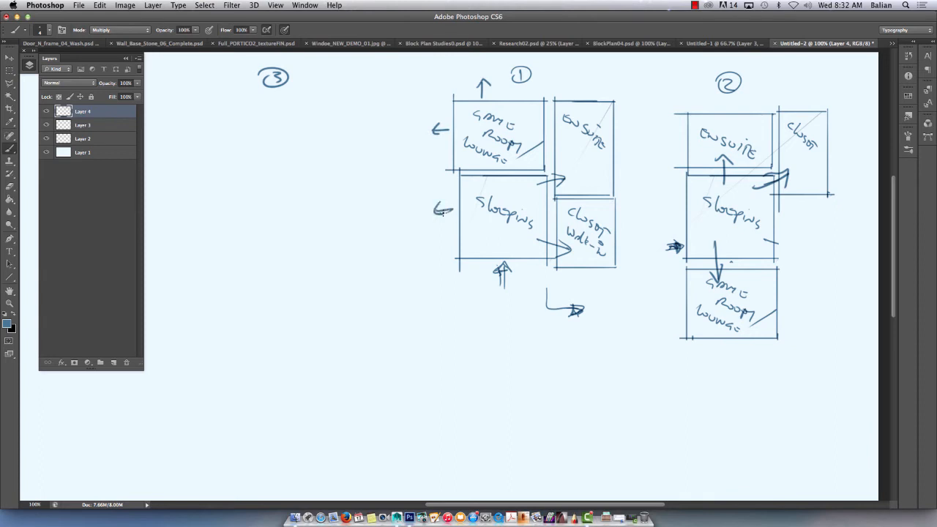
Step: Draw an upward arrow above the first plan's ensuite, a line along its closet's outer edge, and the note "Corner unit" beneath
drag(585, 92, 585, 70)
drag(579, 80, 594, 81)
drag(617, 197, 617, 259)
mouse_move(478, 307)
mouse_down()
mouse_move(535, 333)
mouse_move(597, 326)
mouse_up()
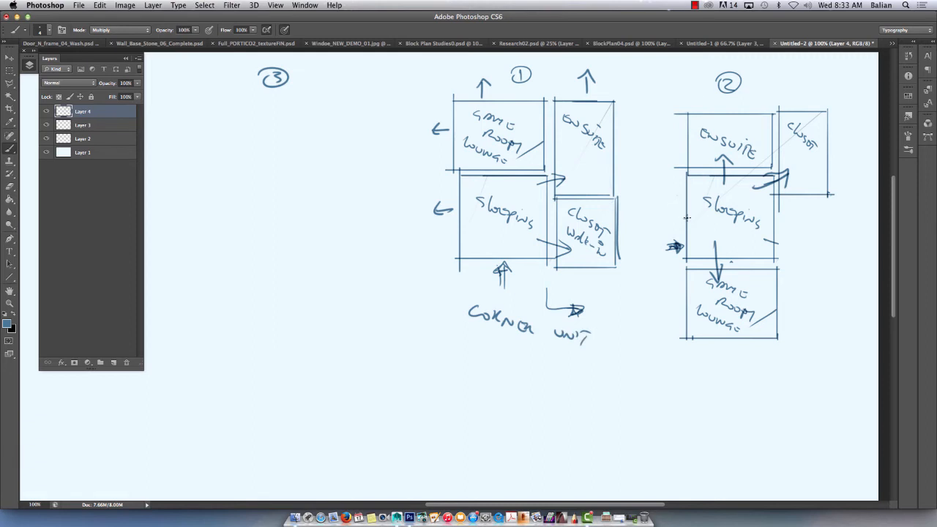
Step: Mark openings on the second plan's sleeping and lounge walls and sketch loose boundary lines around the plan
mouse_move(672, 218)
mouse_down()
mouse_move(674, 191)
mouse_move(681, 183)
mouse_move(690, 210)
mouse_up()
drag(757, 334, 764, 342)
mouse_move(700, 335)
mouse_down()
mouse_move(714, 329)
mouse_move(701, 339)
mouse_up()
mouse_move(726, 102)
mouse_down()
mouse_move(666, 109)
mouse_move(663, 353)
mouse_up()
mouse_move(789, 243)
mouse_down()
mouse_move(754, 344)
mouse_move(712, 351)
mouse_up()
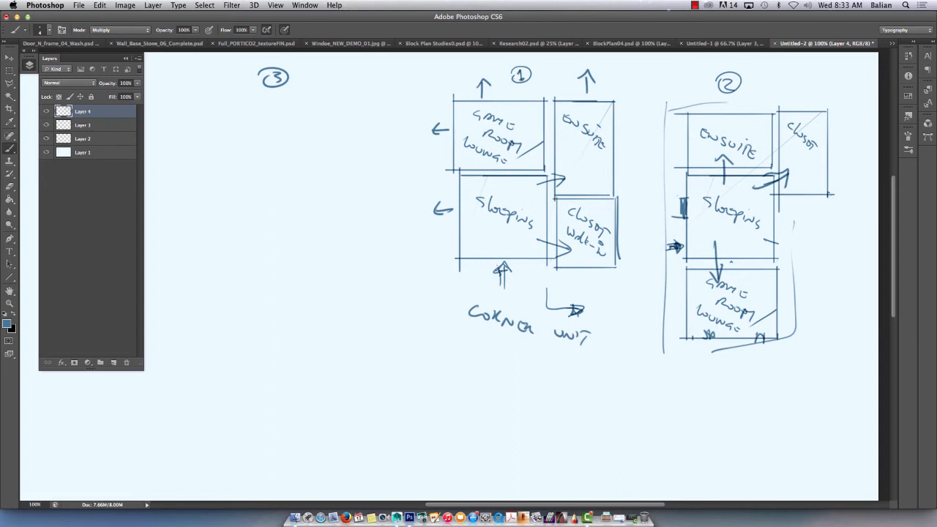
Step: Switch to the Block Plan Studies document and add a new layer above Layer 2
click(607, 43)
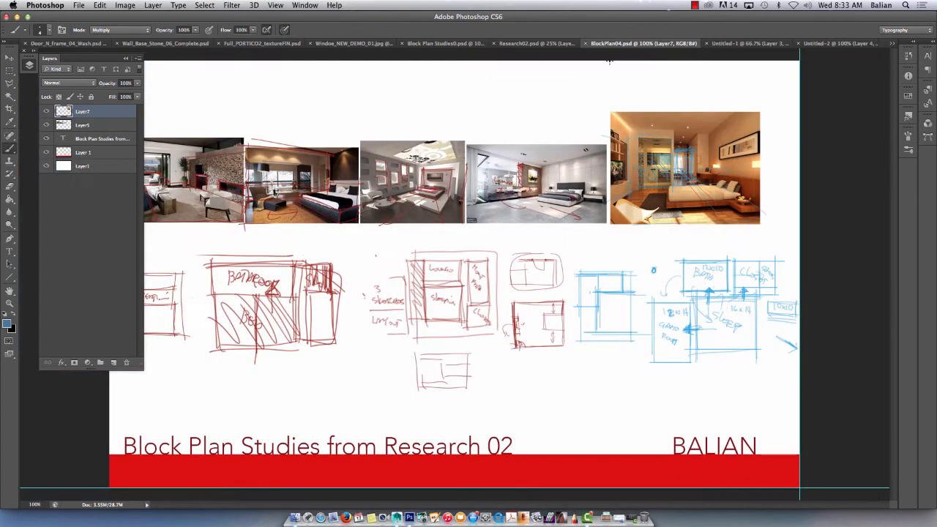
click(529, 44)
click(458, 45)
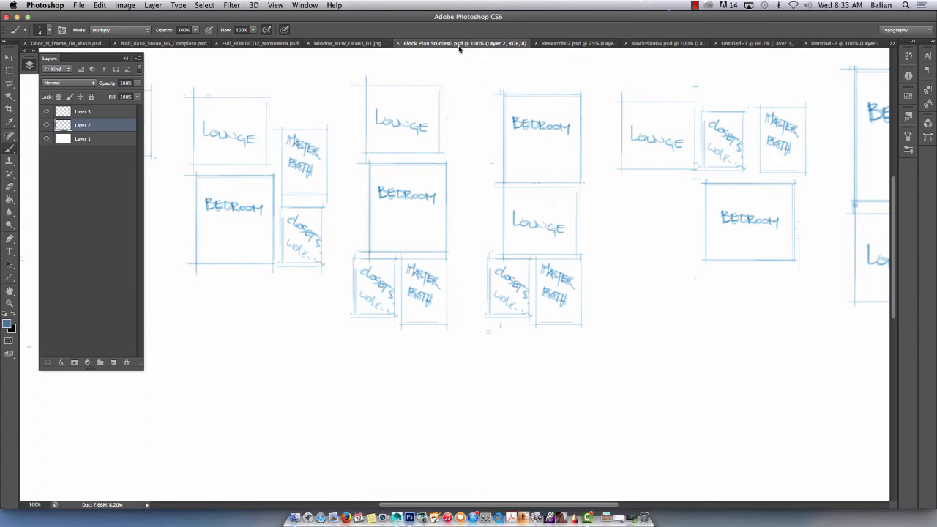
drag(212, 227, 267, 227)
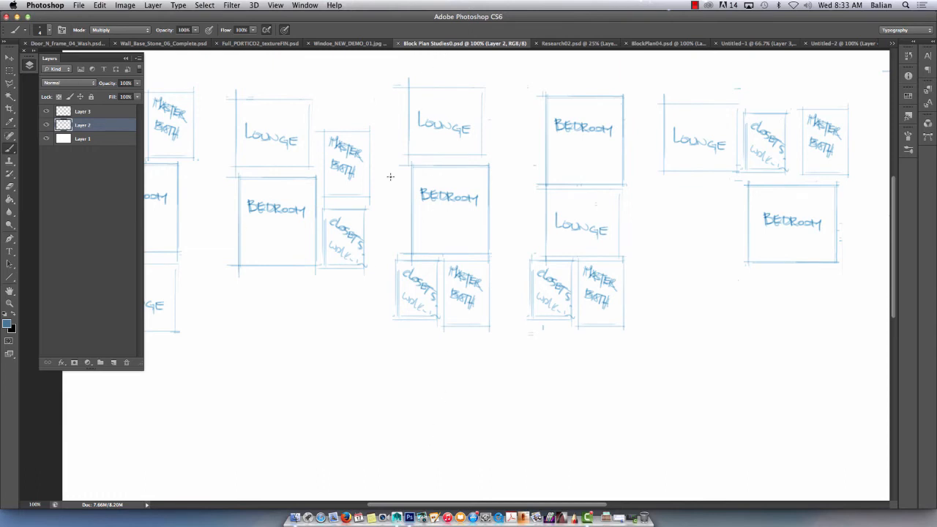
click(114, 362)
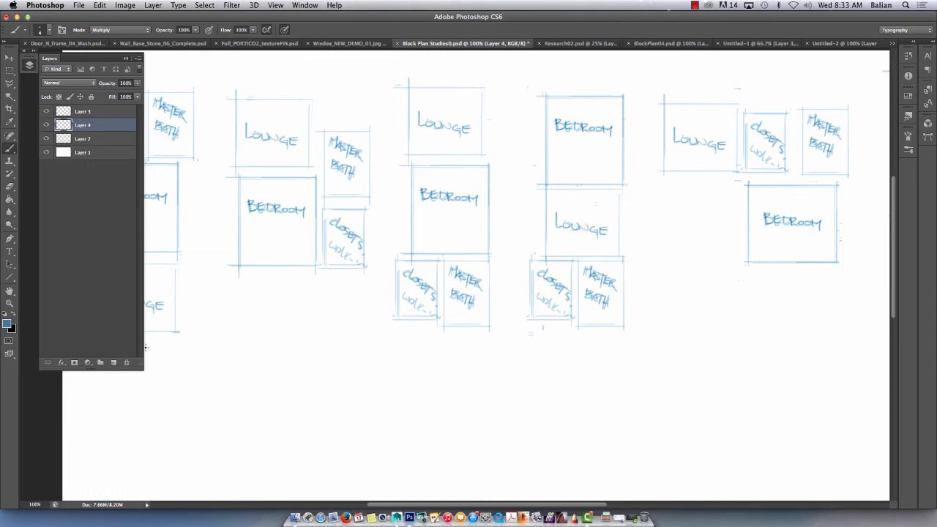
Step: Brush arrows into and out of the third plan's bedroom, and a curved double arrow linking the fourth plan's bedroom and lounge
drag(387, 207, 398, 211)
drag(430, 174, 430, 141)
mouse_move(421, 152)
mouse_down()
mouse_move(431, 139)
mouse_move(439, 151)
mouse_up()
drag(429, 236, 430, 268)
drag(425, 256, 461, 267)
drag(456, 255, 471, 251)
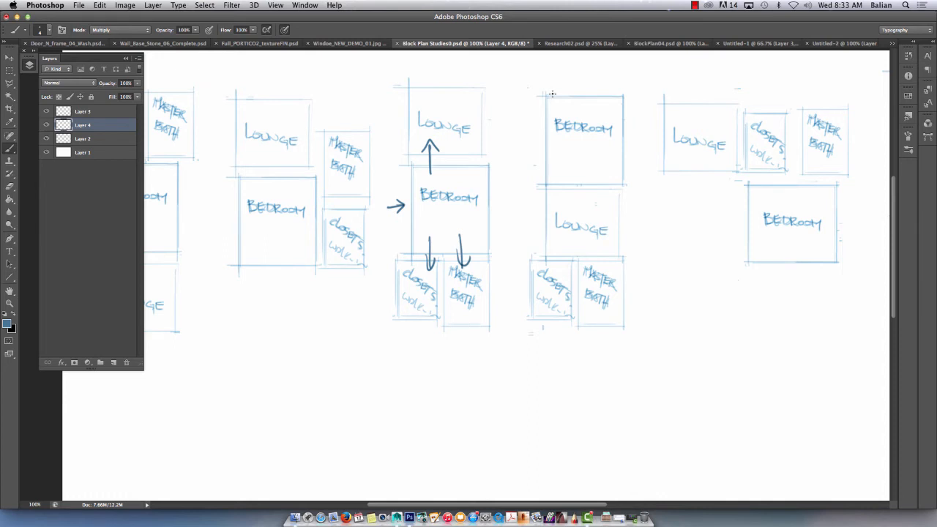
mouse_move(540, 139)
mouse_down()
mouse_move(525, 155)
mouse_move(540, 214)
mouse_move(540, 134)
mouse_move(548, 151)
mouse_up()
Step: Draw a corner boundary line around the first plan's master bath with an upward arrow above the bath
scroll(628, 253, right, 5)
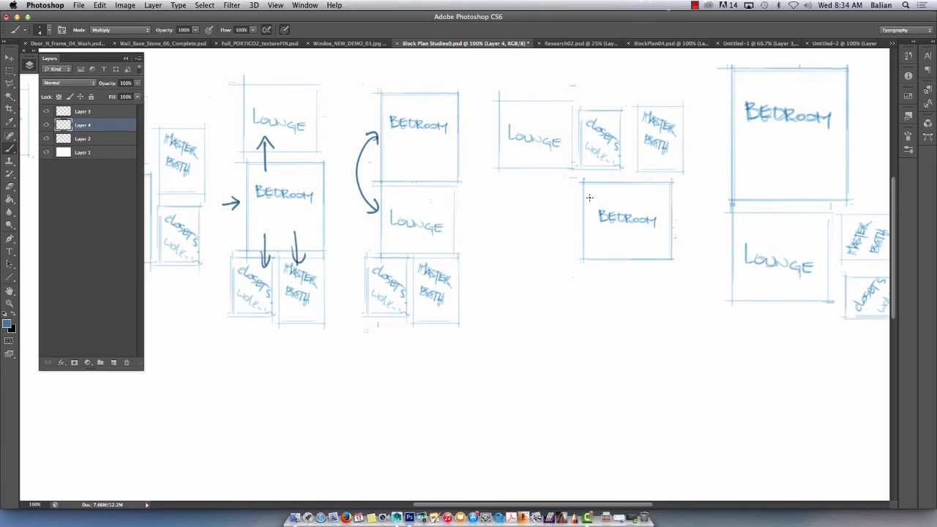
scroll(585, 218, left, 8)
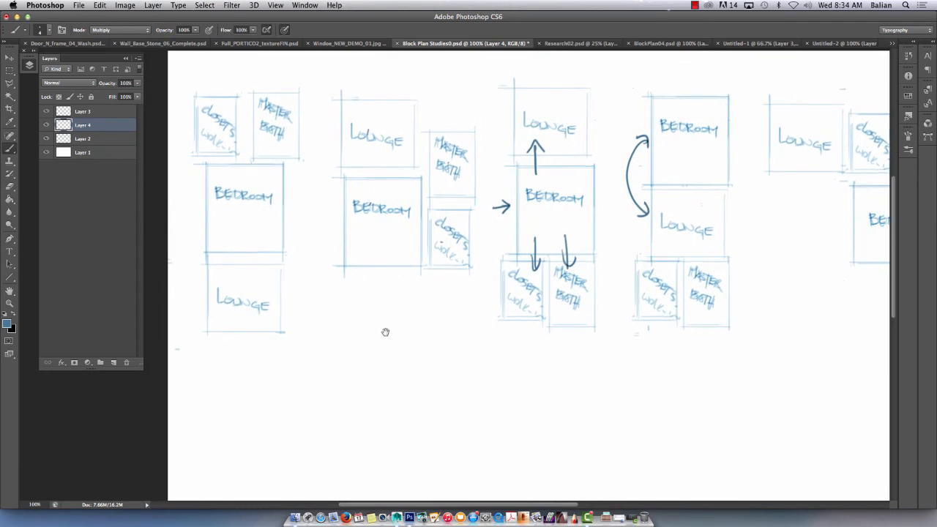
scroll(385, 330, left, 1)
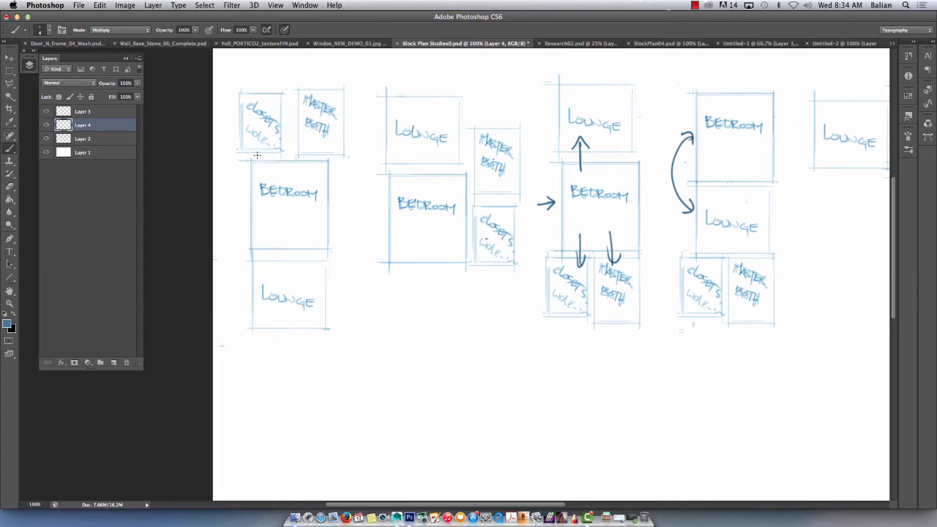
mouse_move(300, 73)
mouse_down()
mouse_move(357, 75)
mouse_move(355, 159)
mouse_up()
drag(321, 90, 321, 76)
drag(315, 82, 326, 82)
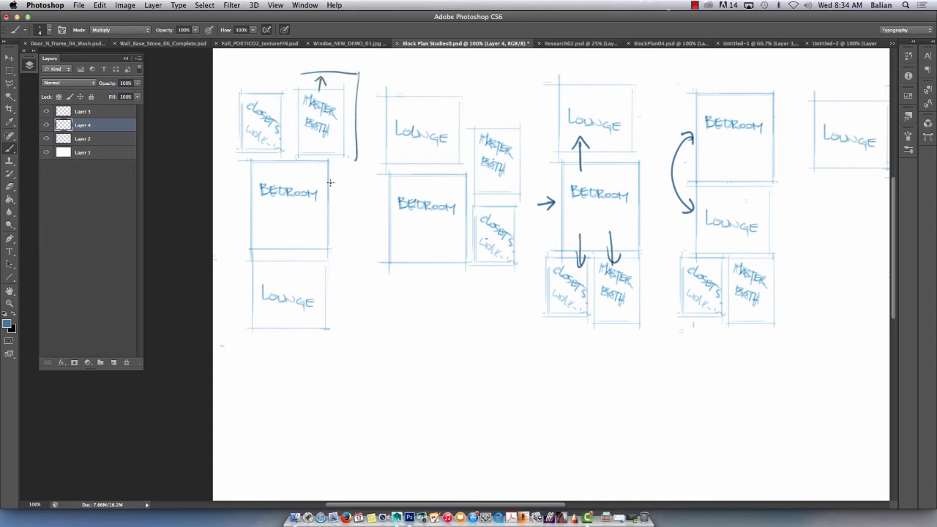
Step: Brush outward arrows from the first plan's master bath, bedroom and lounge, and a downward arrow into its closets
drag(338, 147, 352, 155)
mouse_move(322, 216)
mouse_down()
mouse_move(336, 213)
mouse_move(340, 222)
mouse_up()
drag(320, 297, 333, 295)
drag(330, 293, 331, 307)
mouse_move(262, 76)
mouse_down()
mouse_move(264, 124)
mouse_move(273, 110)
mouse_up()
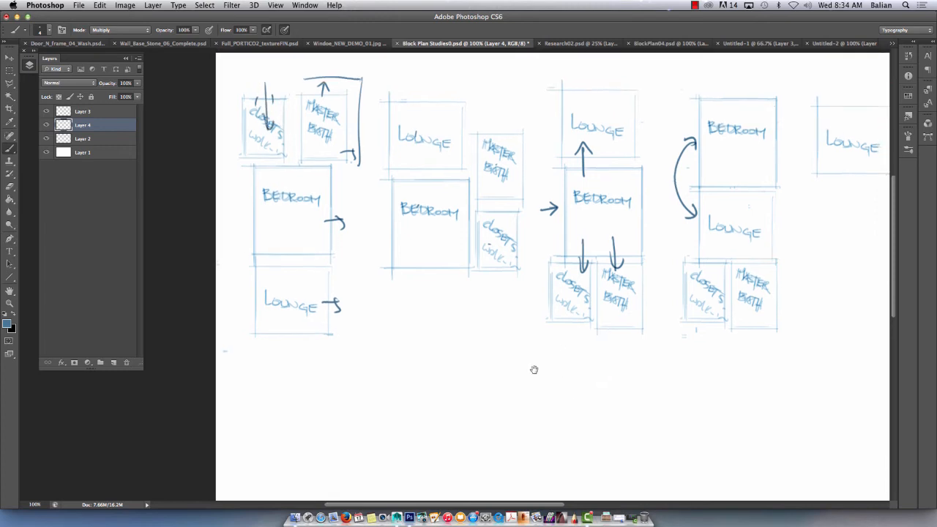
Step: Draw a corner boundary around the fifth plan and a rectangular frame around the fourth plan
drag(534, 371, 376, 359)
mouse_move(448, 389)
mouse_down()
mouse_move(416, 391)
mouse_move(409, 373)
mouse_up()
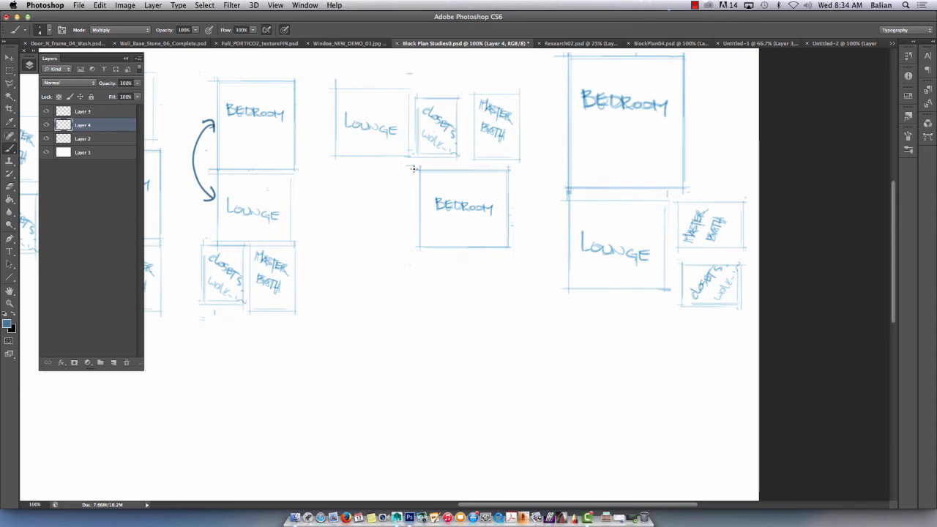
mouse_move(341, 70)
mouse_down()
mouse_move(537, 74)
mouse_move(538, 267)
mouse_up()
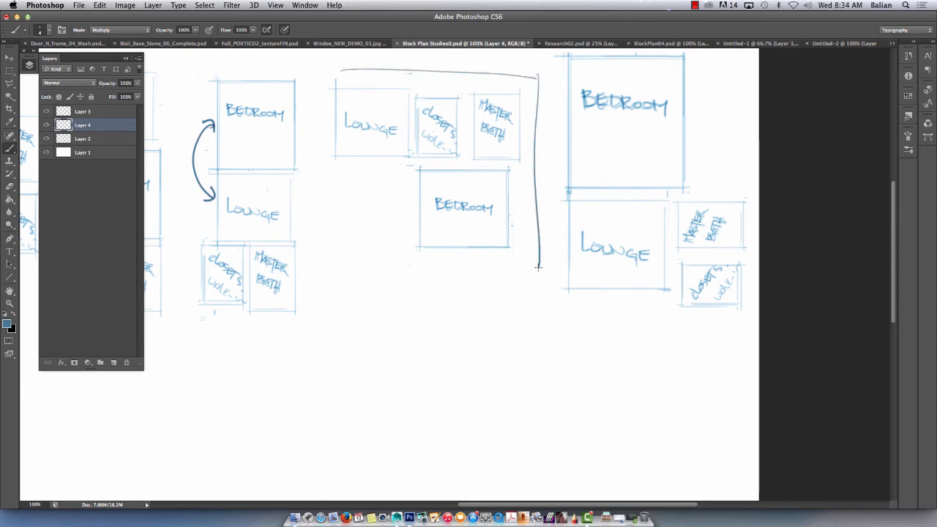
scroll(256, 420, left, 5)
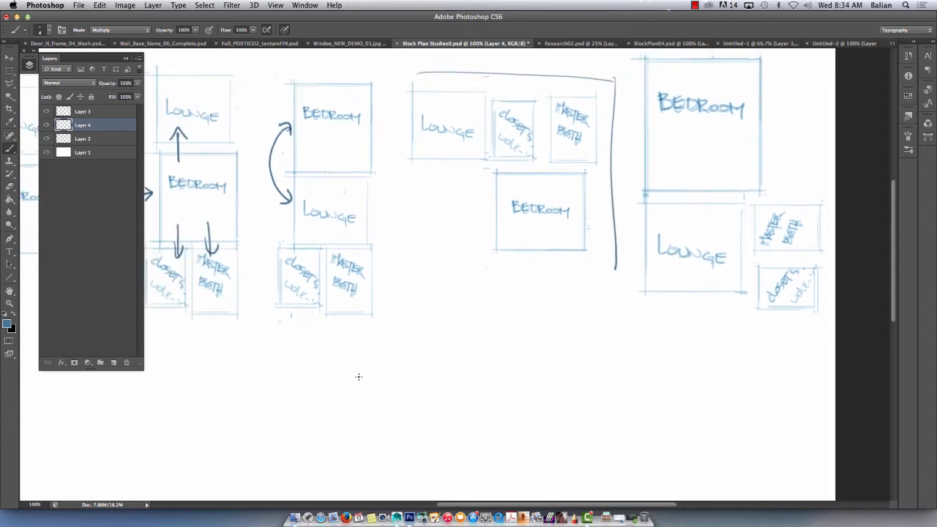
mouse_move(380, 77)
mouse_down()
mouse_move(385, 359)
mouse_move(278, 360)
mouse_move(271, 79)
mouse_move(258, 372)
mouse_up()
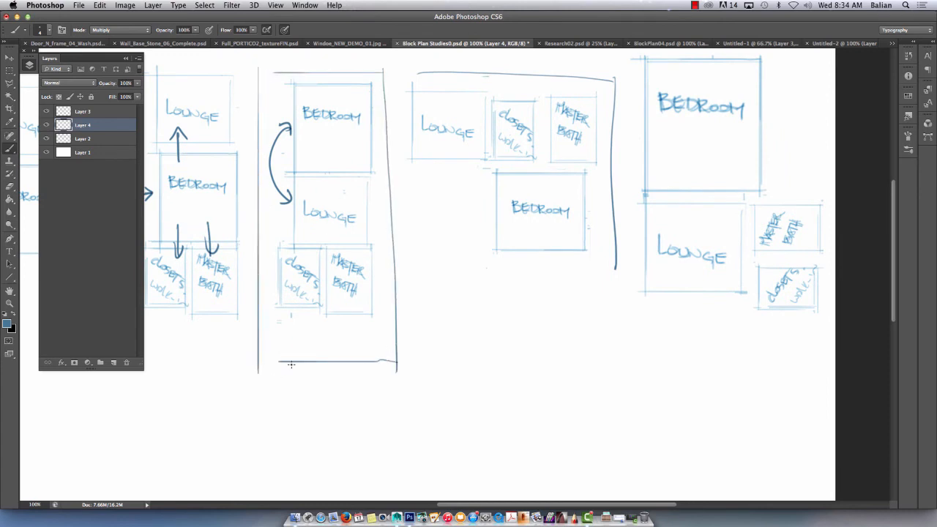
Step: Outline the last plan with a stepped boundary and put a dot in its bedroom and lounge
scroll(510, 339, right, 10)
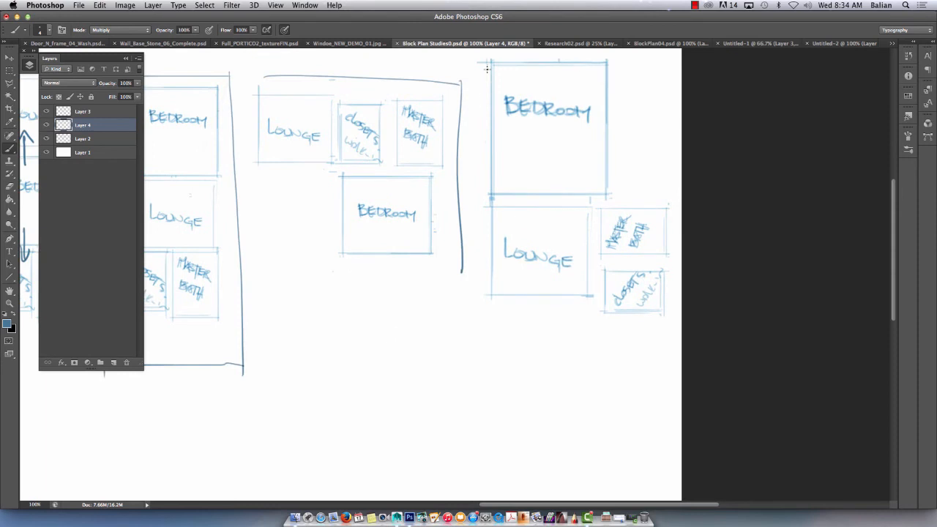
mouse_move(478, 61)
mouse_down()
mouse_move(486, 320)
mouse_move(660, 337)
mouse_up()
mouse_move(481, 57)
mouse_down()
mouse_move(622, 69)
mouse_move(633, 150)
mouse_move(667, 171)
mouse_move(671, 320)
mouse_move(659, 338)
mouse_up()
click(519, 144)
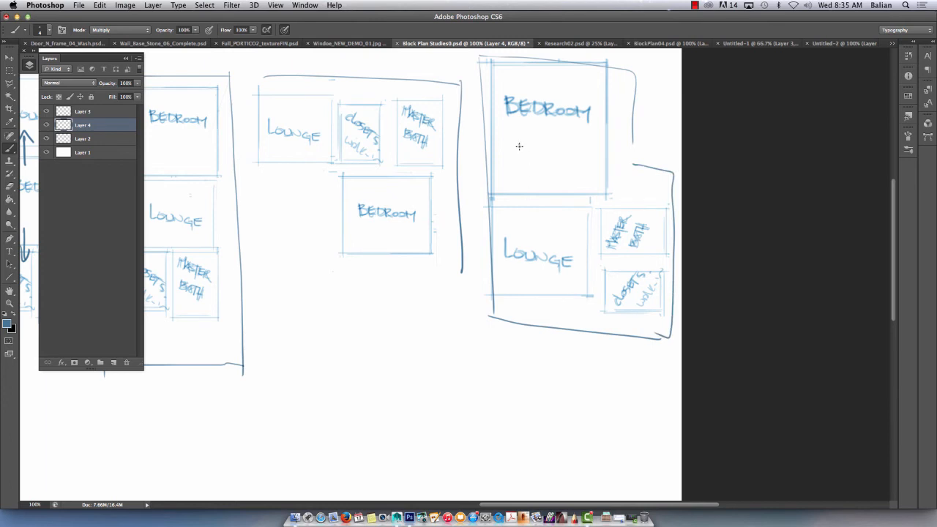
click(521, 242)
Step: Brush arrows in the last plan from the bedroom and lounge to the master bath and closets, and from bedroom to lounge
mouse_move(568, 233)
mouse_down()
mouse_move(608, 234)
mouse_move(604, 241)
mouse_up()
mouse_move(572, 273)
mouse_down()
mouse_move(620, 277)
mouse_move(619, 287)
mouse_up()
mouse_move(556, 129)
mouse_down()
mouse_move(555, 193)
mouse_move(578, 263)
mouse_move(613, 289)
mouse_up()
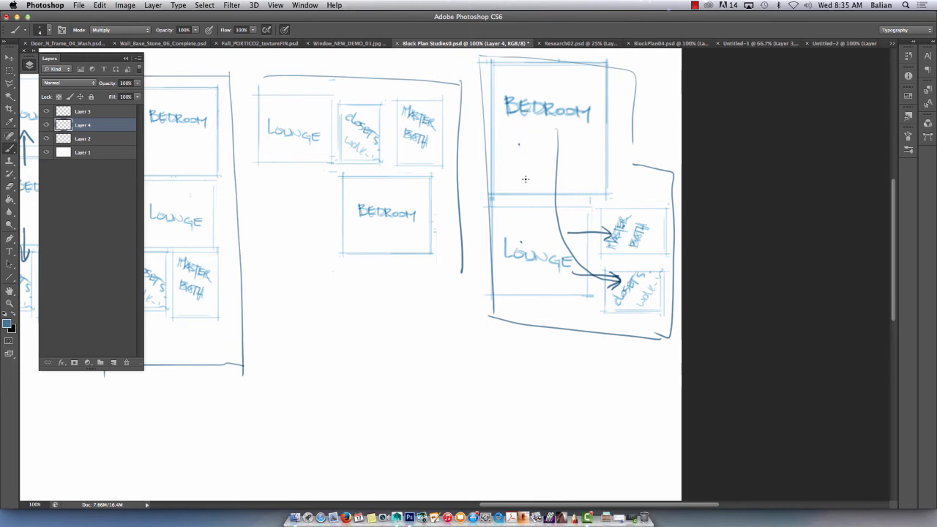
drag(585, 175, 607, 208)
drag(543, 136, 550, 228)
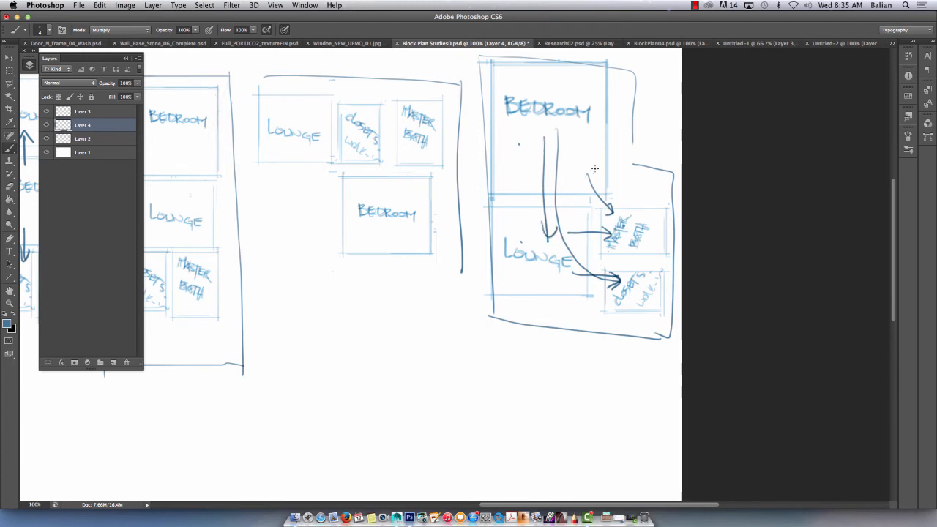
Step: Sketch a circled hub where the last plan's bedroom, lounge and master bath meet, with arrows pointing into each
mouse_move(595, 172)
mouse_down()
mouse_move(576, 191)
mouse_move(596, 192)
mouse_move(595, 203)
mouse_move(583, 153)
mouse_up()
drag(598, 206, 625, 225)
drag(595, 206, 566, 226)
drag(573, 160, 595, 159)
drag(627, 213, 566, 231)
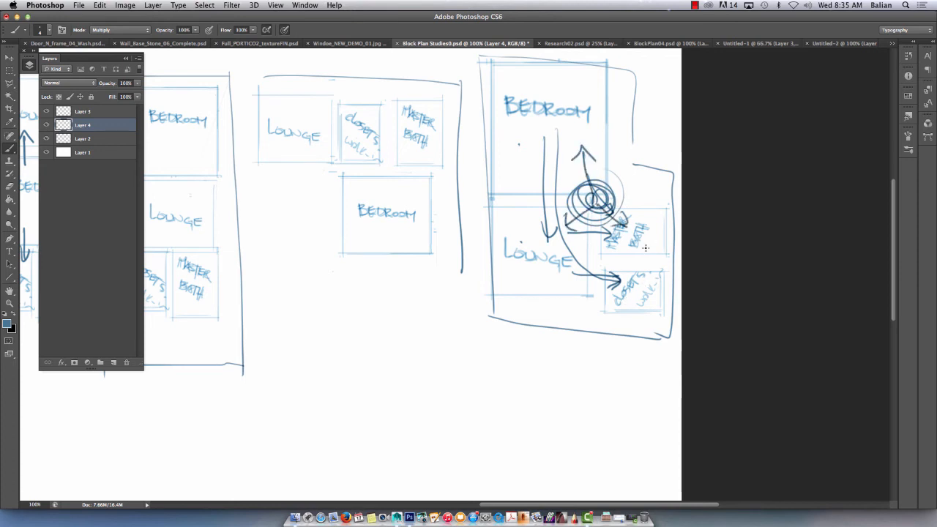
Step: Undo the circulation arrows and circled hub on the last plan, keeping its stepped outline and dots
scroll(527, 271, right, 4)
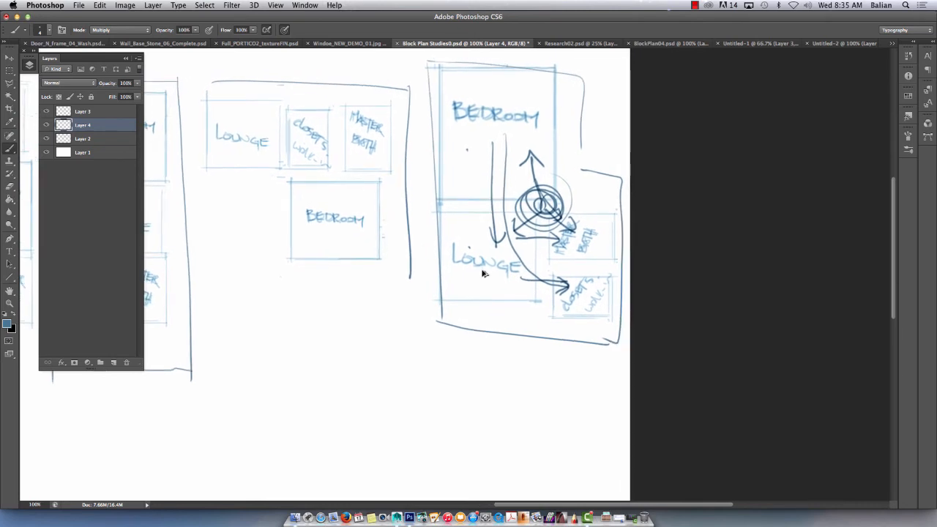
key(super+alt+z)
key(super+alt+z)
key(super+alt+z)
key(super+alt+z)
key(super+alt+z)
key(super+alt+z)
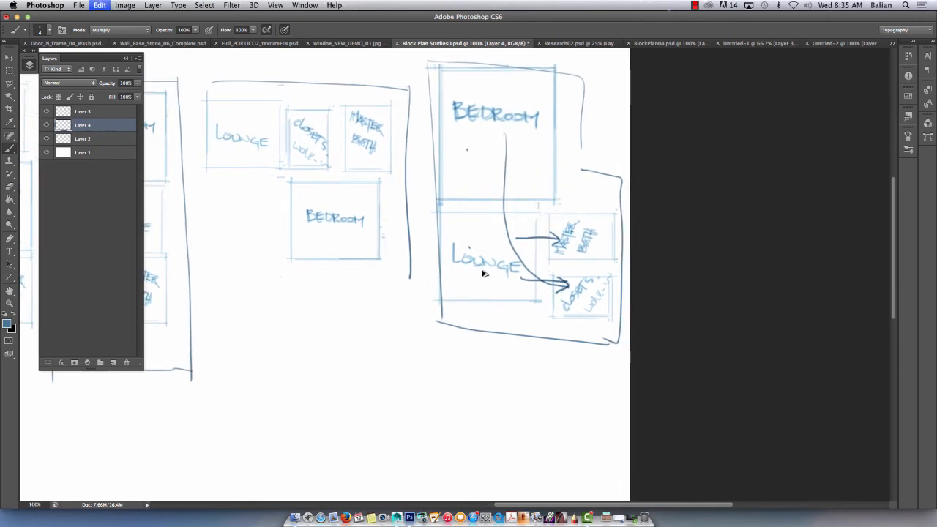
key(super+alt+z)
key(super+alt+z)
key(super+alt+z)
key(super+alt+z)
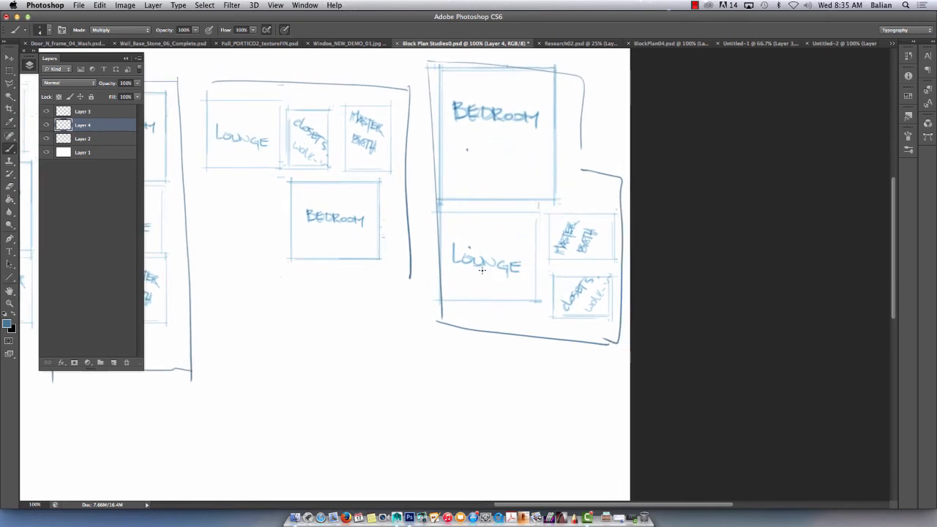
Step: Draw a small curved double arrow linking the last plan's master bath and closets
scroll(439, 351, right, 4)
scroll(384, 322, down, 2)
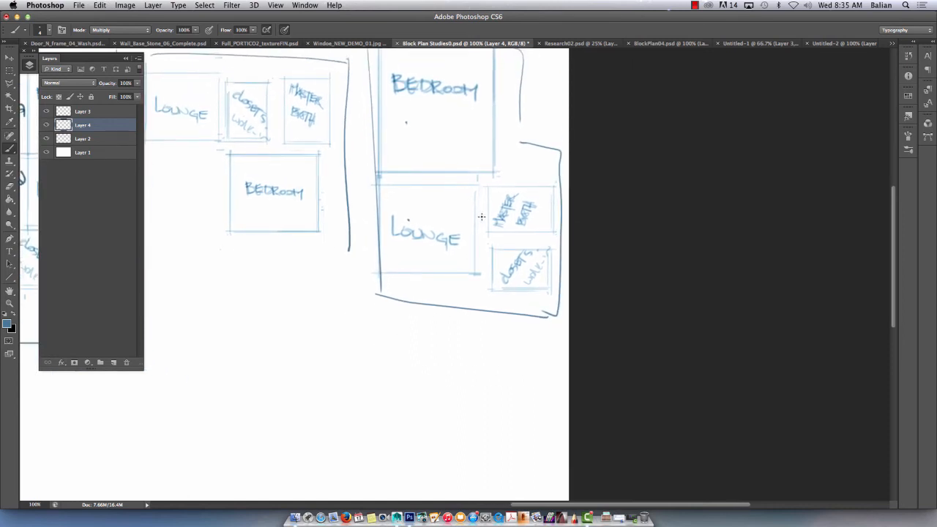
mouse_move(480, 217)
mouse_down()
mouse_move(489, 248)
mouse_move(486, 224)
mouse_up()
Step: Sketch a new rectangular block below the fifth plan and label it "B"
mouse_move(286, 276)
mouse_down()
mouse_move(284, 372)
mouse_move(207, 277)
mouse_move(211, 377)
mouse_up()
drag(291, 372, 204, 372)
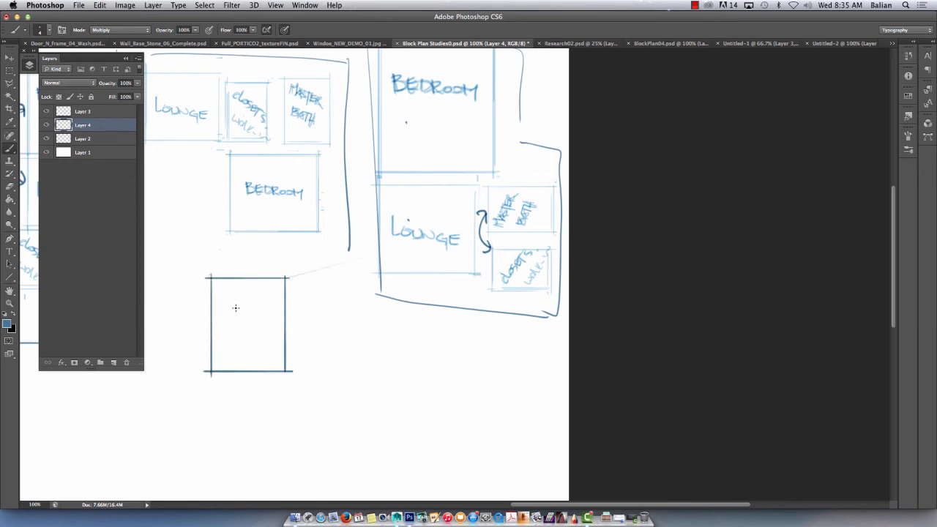
drag(235, 308, 235, 330)
drag(235, 308, 235, 330)
Step: Sketch a block directly below the "B" block and label it "Lounge"
drag(285, 381, 198, 381)
mouse_move(284, 380)
mouse_down()
mouse_move(286, 470)
mouse_move(199, 466)
mouse_up()
drag(211, 374, 211, 485)
mouse_move(228, 410)
mouse_down()
mouse_move(272, 436)
mouse_move(279, 430)
mouse_up()
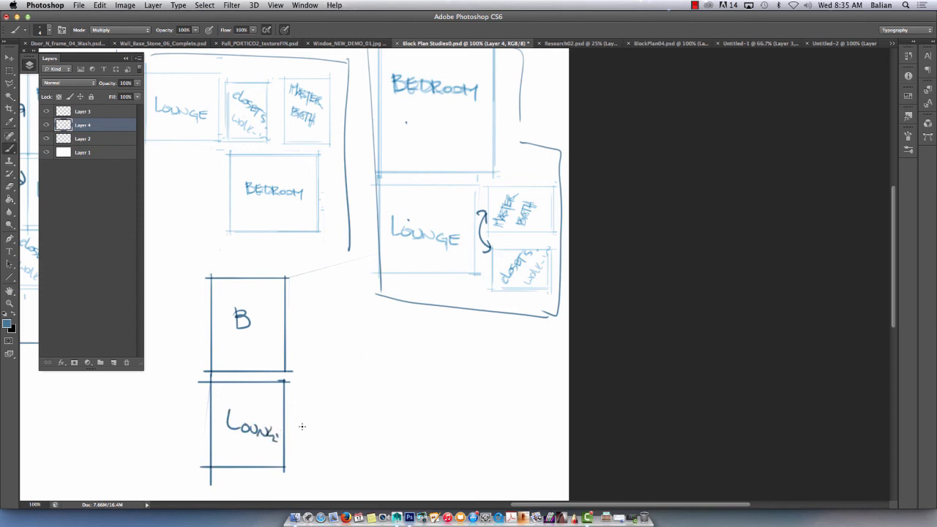
Step: Sketch a block labelled "Master Bath" beside the lounge block and an empty rectangular block directly above it
mouse_move(294, 400)
mouse_down()
mouse_move(294, 466)
mouse_move(384, 403)
mouse_move(384, 470)
mouse_move(292, 469)
mouse_move(305, 426)
mouse_move(322, 420)
mouse_move(371, 425)
mouse_move(327, 443)
mouse_move(359, 454)
mouse_up()
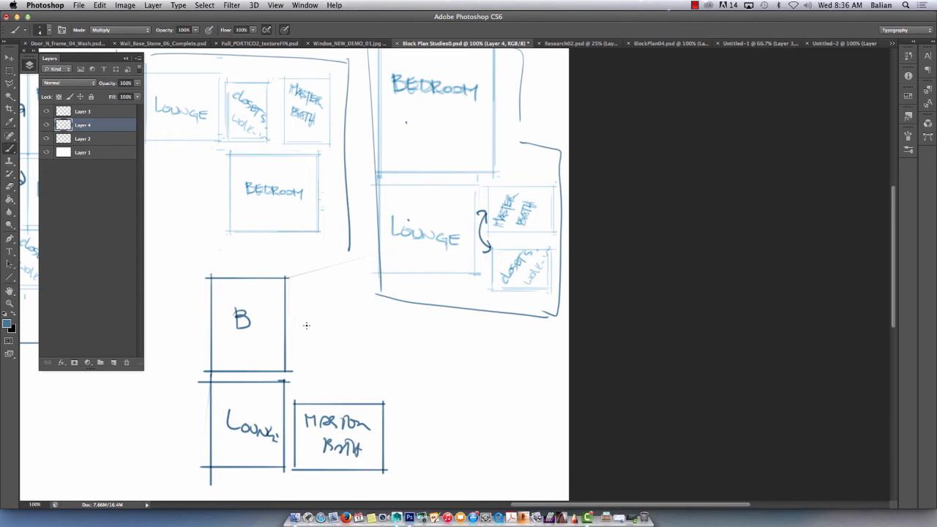
mouse_move(300, 350)
mouse_down()
mouse_move(299, 379)
mouse_move(297, 346)
mouse_move(389, 346)
mouse_move(379, 355)
mouse_move(378, 400)
mouse_move(317, 395)
mouse_up()
Step: Draw arrows from a circled hub in the "B" block to the lounge, the master bath and the empty block
mouse_move(266, 344)
mouse_down()
mouse_move(261, 353)
mouse_move(314, 363)
mouse_move(253, 414)
mouse_move(261, 399)
mouse_up()
drag(265, 352, 300, 415)
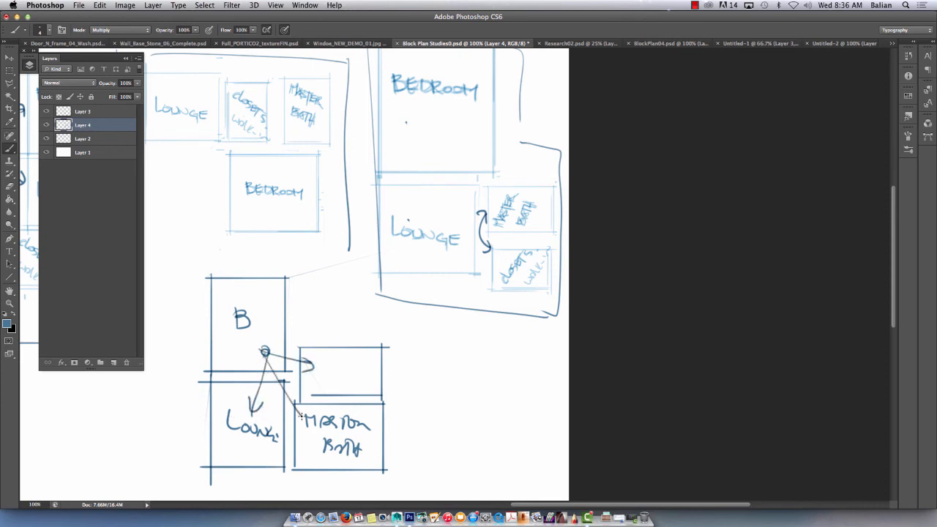
drag(265, 351, 265, 354)
drag(288, 399, 300, 415)
drag(295, 417, 302, 411)
Step: Label the empty block above the master bath "Closet"
mouse_move(328, 354)
mouse_down()
mouse_move(324, 362)
mouse_move(361, 367)
mouse_up()
mouse_move(365, 362)
mouse_down()
mouse_move(363, 381)
mouse_move(377, 359)
mouse_up()
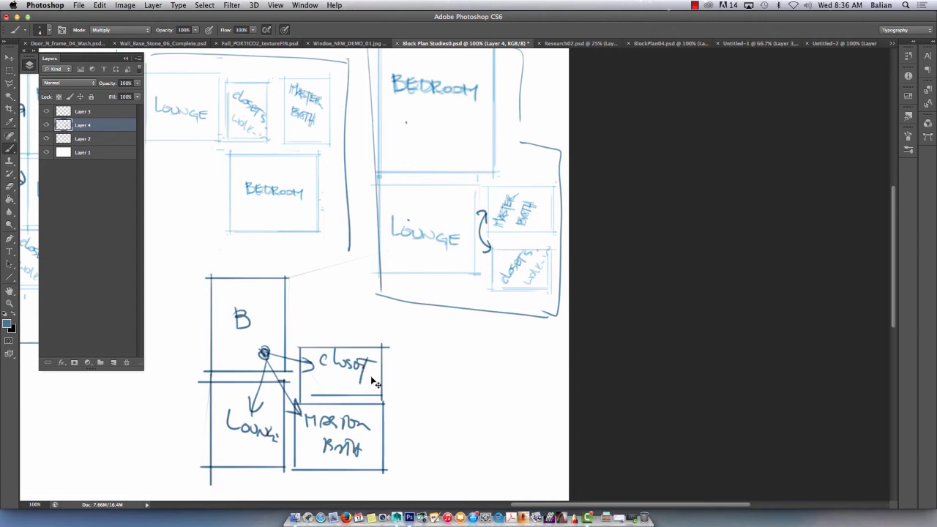
key(super+minus)
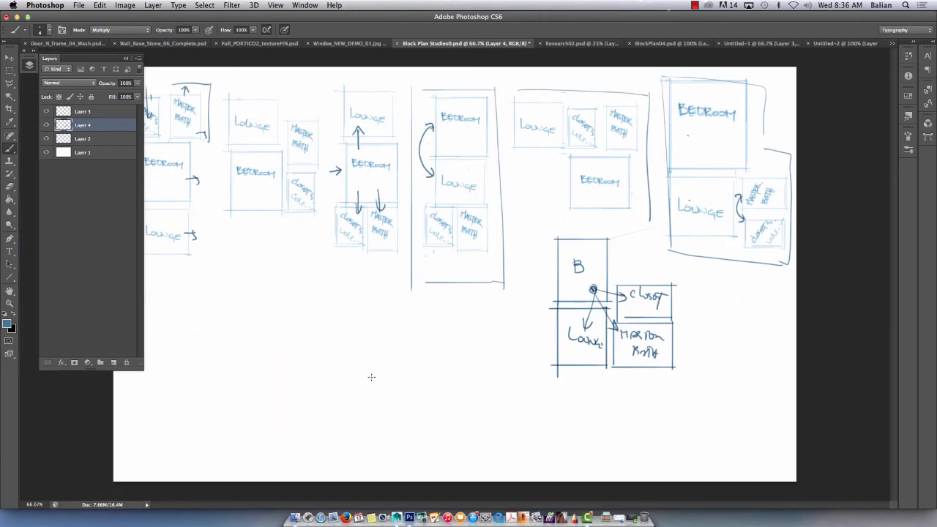
Step: Switch to the Untitled-2 document and sketch a large rectangular block beneath the circled 3
click(825, 44)
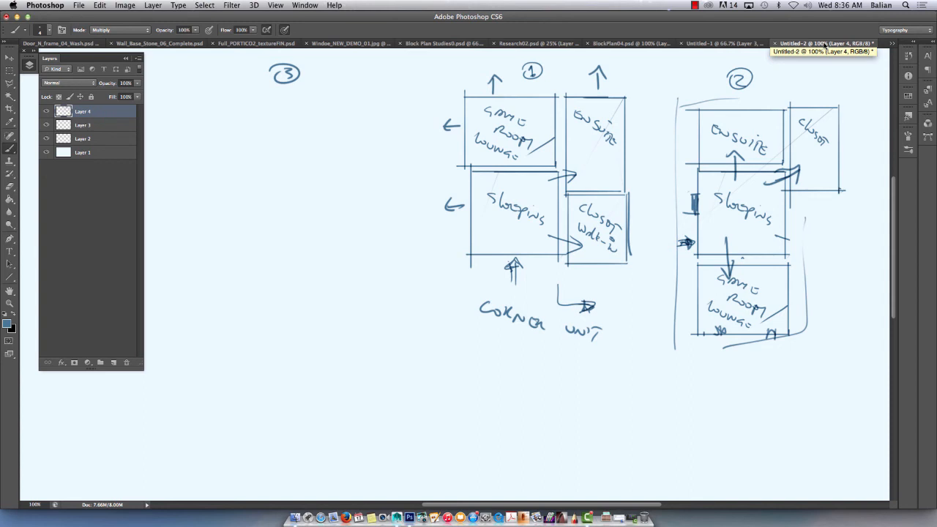
drag(355, 202, 401, 201)
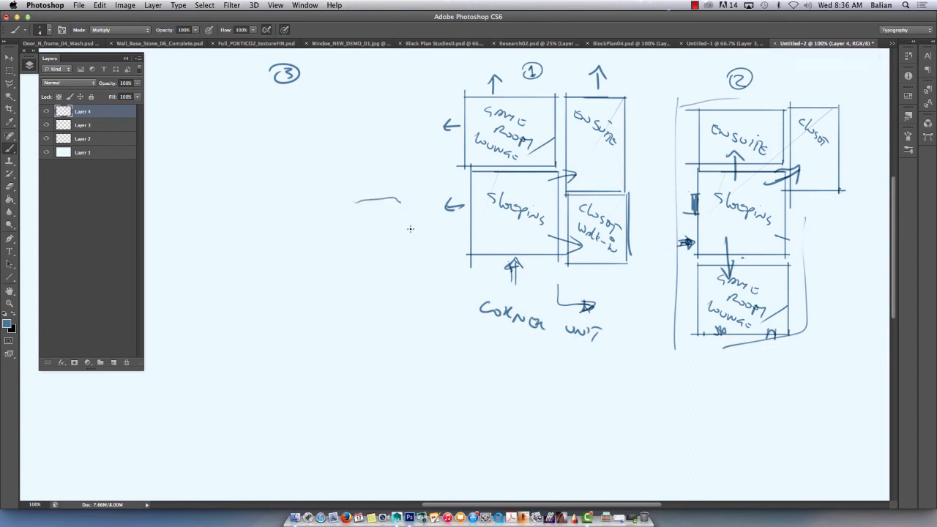
key(super+z)
mouse_move(339, 109)
mouse_down()
mouse_move(338, 169)
mouse_move(260, 109)
mouse_move(225, 109)
mouse_move(338, 210)
mouse_move(214, 208)
mouse_up()
drag(221, 104, 221, 212)
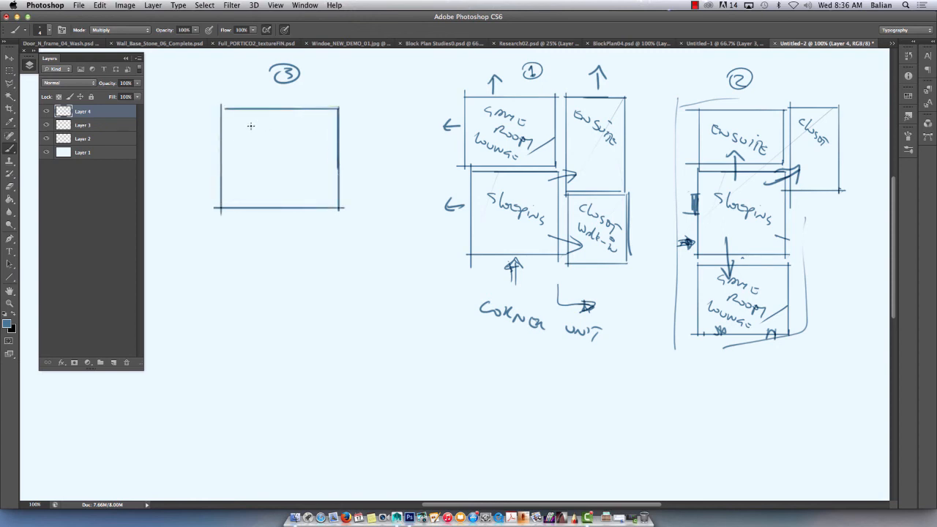
Step: Label the large block under the circled 3 "20 x 15" and "Bed"
drag(247, 126, 258, 135)
drag(259, 130, 300, 135)
mouse_move(307, 129)
mouse_down()
mouse_move(313, 136)
mouse_move(317, 125)
mouse_up()
drag(252, 152, 252, 168)
drag(272, 157, 291, 156)
drag(284, 157, 275, 170)
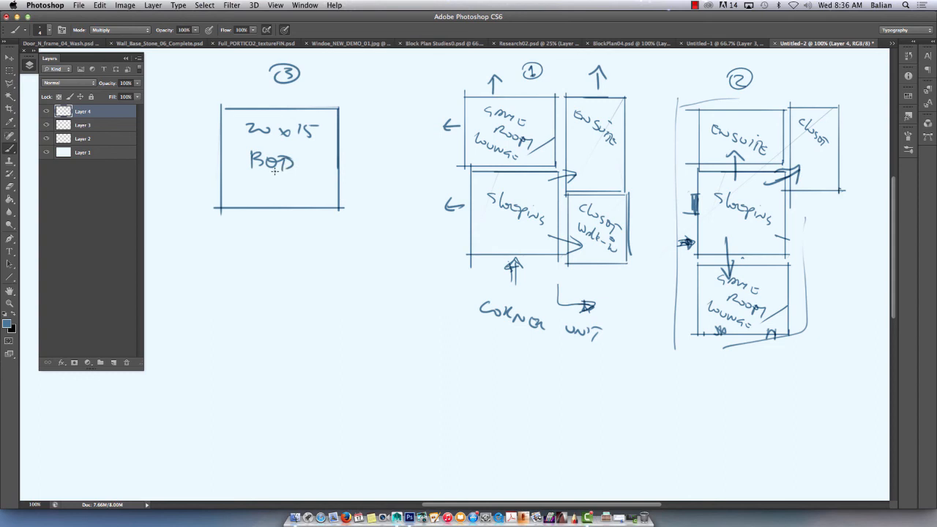
Step: Sketch a narrower block below the bed block and mark it "12 x 15"
mouse_move(274, 231)
mouse_down()
mouse_move(297, 227)
mouse_move(241, 214)
mouse_up()
mouse_move(315, 212)
mouse_down()
mouse_move(316, 311)
mouse_move(243, 303)
mouse_up()
drag(243, 213, 245, 302)
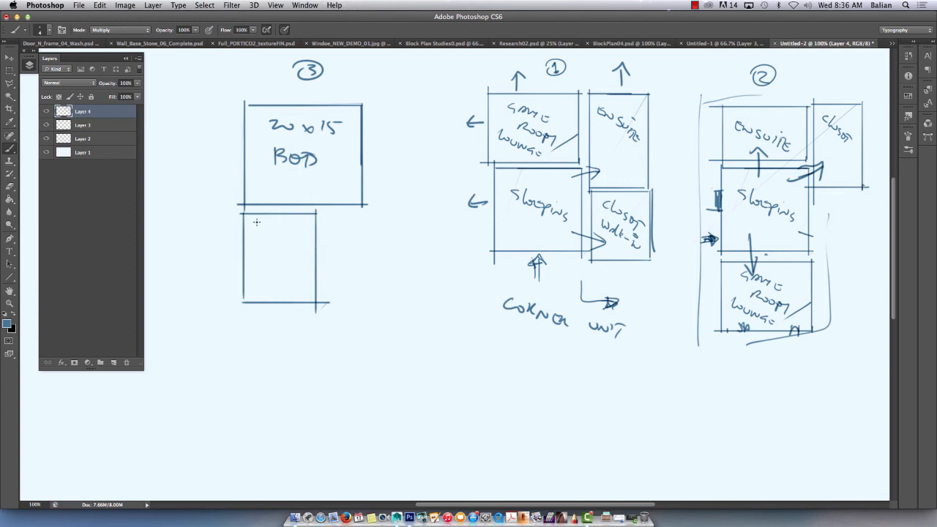
drag(257, 219, 258, 230)
drag(263, 223, 284, 232)
drag(277, 231, 285, 221)
Step: Sketch a smaller block beside the 12 x 15 block and label it "8 x 15" and "Ensuite"
mouse_move(297, 220)
mouse_down()
mouse_move(402, 215)
mouse_move(403, 280)
mouse_move(331, 279)
mouse_up()
drag(326, 209, 326, 290)
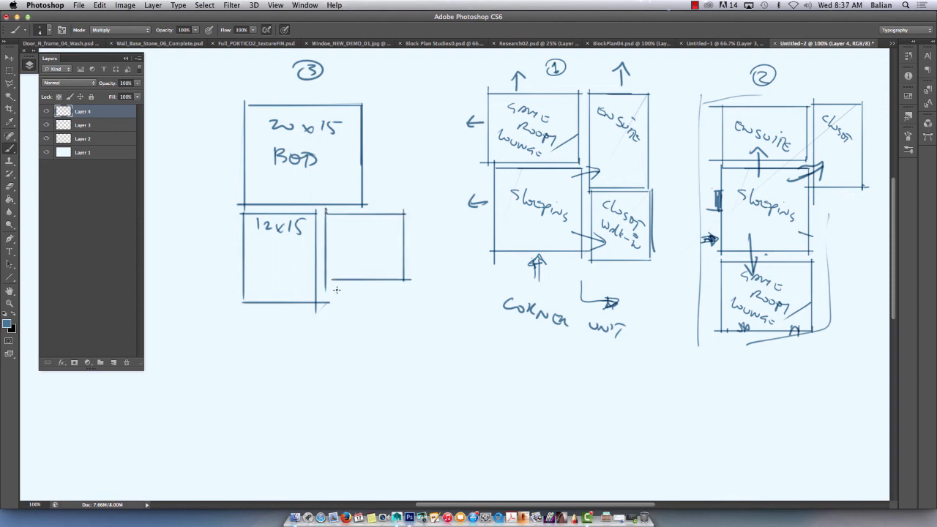
mouse_move(333, 225)
mouse_down()
mouse_move(368, 222)
mouse_move(364, 236)
mouse_up()
mouse_move(373, 222)
mouse_down()
mouse_move(374, 235)
mouse_move(381, 221)
mouse_up()
drag(339, 251, 401, 257)
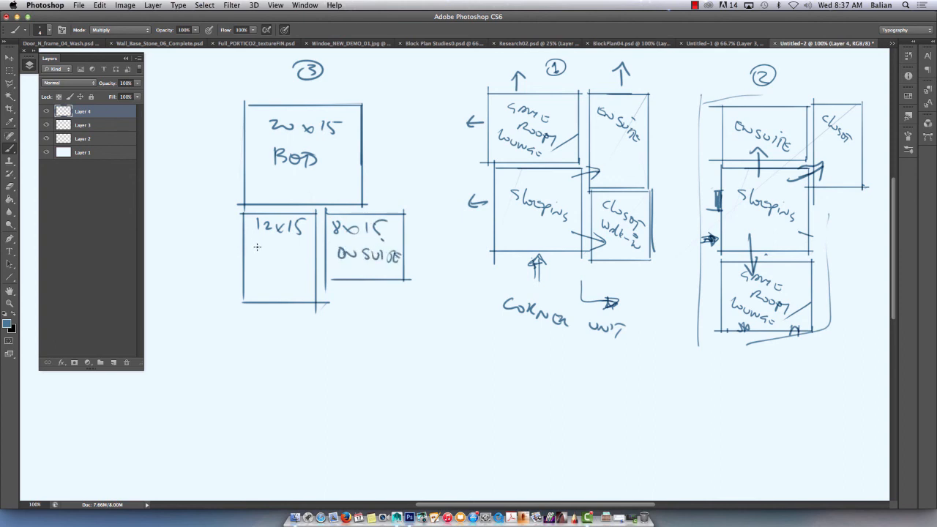
Step: Label the 12 x 15 block "Game Room" and touch up the first letter of the "Ensuite" label
mouse_move(261, 248)
mouse_down()
mouse_move(296, 259)
mouse_move(267, 268)
mouse_move(299, 274)
mouse_move(305, 286)
mouse_move(266, 285)
mouse_up()
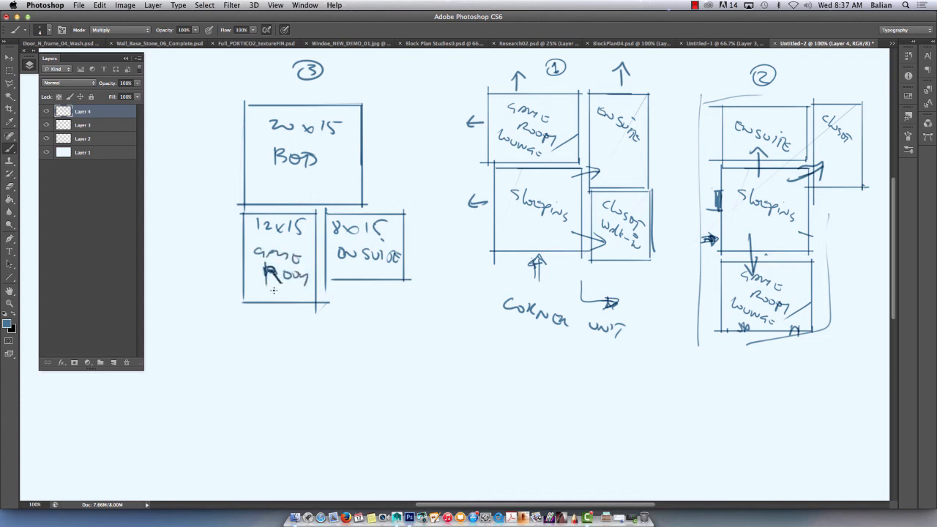
drag(339, 249, 346, 256)
key(super+z)
Step: Sketch a narrow block beside the bed block, split it in two, draw closet fittings in both halves and label it "Closet"
mouse_move(369, 105)
mouse_down()
mouse_move(369, 207)
mouse_move(411, 106)
mouse_move(412, 189)
mouse_move(366, 202)
mouse_up()
drag(403, 152, 379, 152)
mouse_move(380, 110)
mouse_down()
mouse_move(369, 110)
mouse_move(402, 112)
mouse_move(367, 145)
mouse_up()
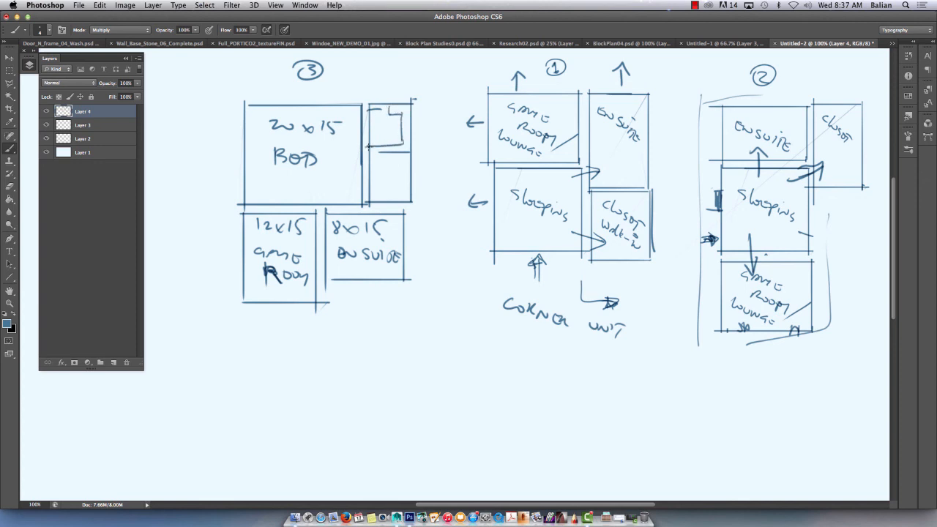
drag(381, 107, 368, 152)
mouse_move(367, 184)
mouse_down()
mouse_move(368, 196)
mouse_move(369, 177)
mouse_move(402, 156)
mouse_move(396, 196)
mouse_up()
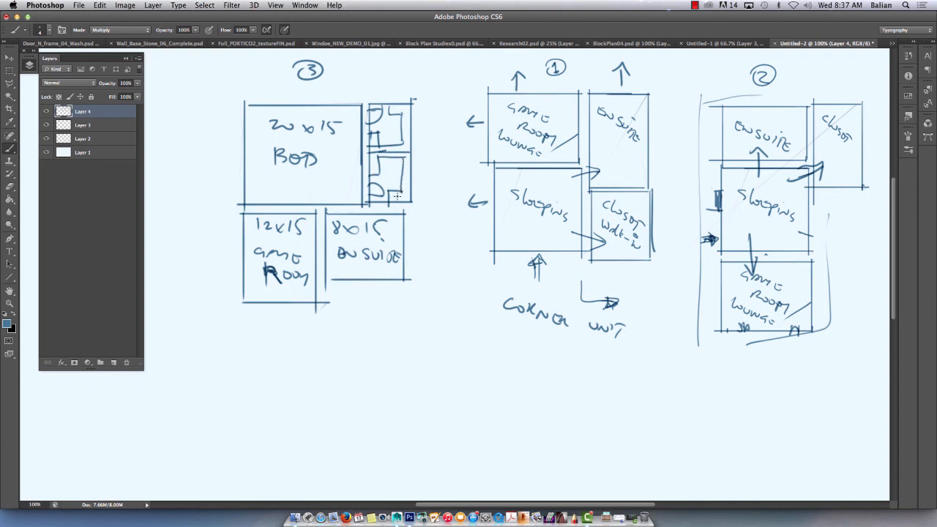
mouse_move(425, 130)
mouse_down()
mouse_move(444, 161)
mouse_move(451, 156)
mouse_up()
Step: Sketch a hatched fireplace on the wall between the bed and game room blocks, with a leader line running outside the plan
mouse_move(326, 353)
mouse_down()
mouse_move(377, 368)
mouse_move(377, 358)
mouse_up()
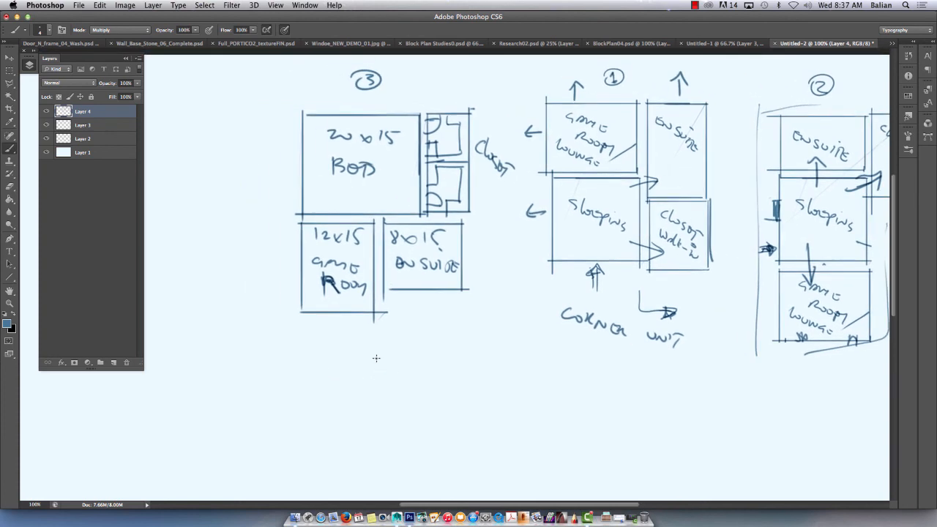
mouse_move(368, 209)
mouse_down()
mouse_move(366, 232)
mouse_move(356, 211)
mouse_move(341, 227)
mouse_move(366, 212)
mouse_move(341, 210)
mouse_move(399, 219)
mouse_move(366, 220)
mouse_up()
mouse_move(359, 208)
mouse_down()
mouse_move(396, 207)
mouse_move(396, 221)
mouse_up()
mouse_move(395, 208)
mouse_down()
mouse_move(331, 211)
mouse_move(347, 233)
mouse_move(305, 190)
mouse_move(261, 208)
mouse_up()
Step: Write "Fire place" beside the third plan at the end of the leader line
drag(235, 175, 236, 191)
mouse_move(234, 179)
mouse_down()
mouse_move(246, 174)
mouse_move(250, 183)
mouse_up()
drag(255, 182, 263, 183)
click(253, 160)
mouse_move(265, 179)
mouse_down()
mouse_move(236, 216)
mouse_move(276, 213)
mouse_up()
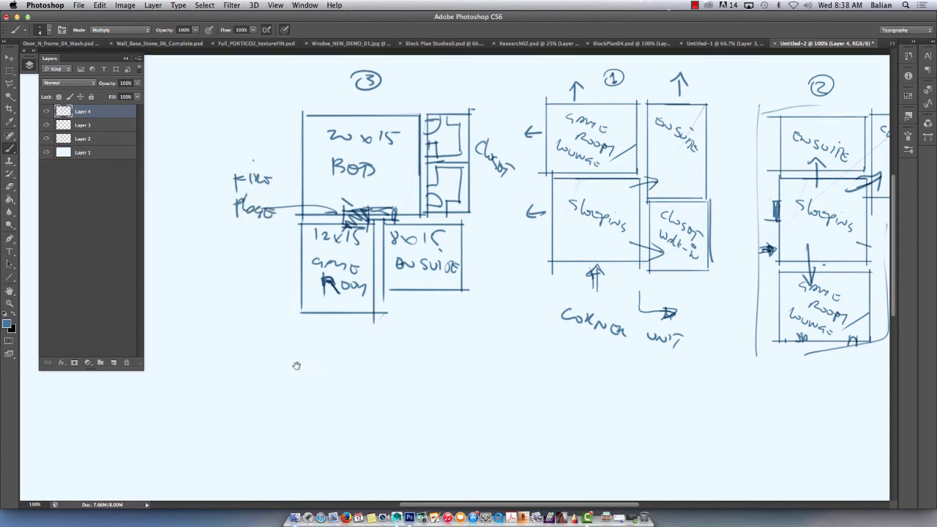
Step: Sketch a long double-line wall detail below the third plan and mark off an opening near one end
scroll(301, 315, down, 3)
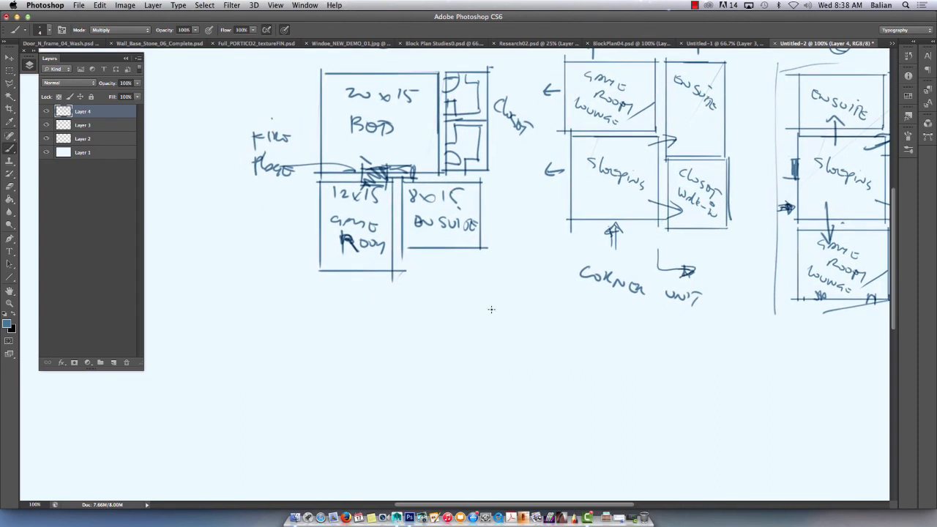
drag(491, 309, 258, 308)
drag(498, 315, 242, 316)
mouse_move(454, 305)
mouse_down()
mouse_move(454, 324)
mouse_move(414, 325)
mouse_move(489, 315)
mouse_up()
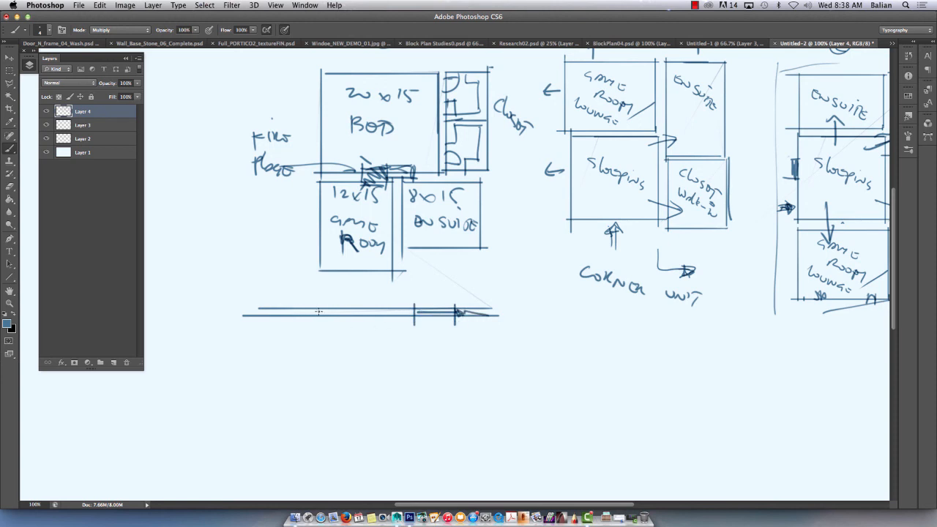
Step: Draw a door with its swing arc and a perpendicular wall at the other end of the wall detail
mouse_move(319, 307)
mouse_down()
mouse_move(319, 318)
mouse_move(281, 323)
mouse_move(287, 363)
mouse_up()
drag(286, 306, 287, 358)
drag(319, 307, 287, 348)
drag(282, 307, 274, 405)
Step: Hatch the solid wall sections and the corner of the wall detail, and darken the outline of the marked opening
drag(413, 311, 333, 312)
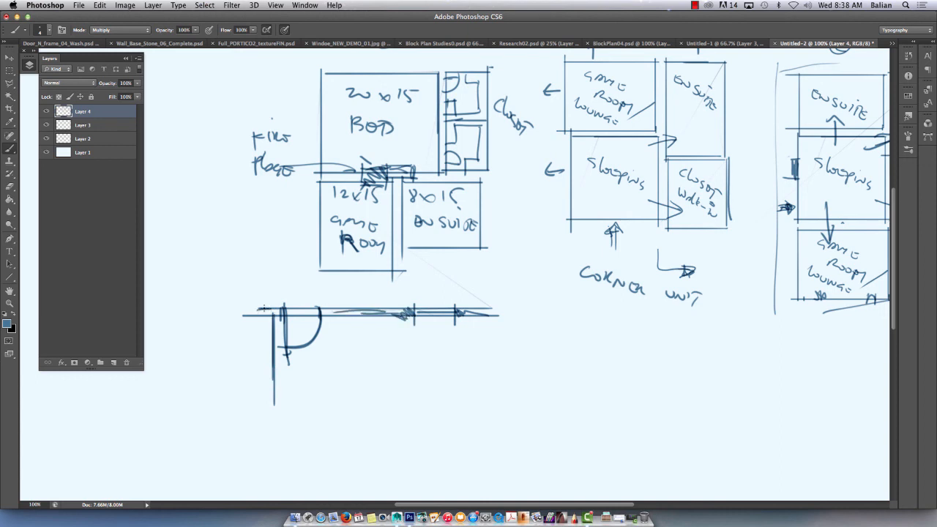
mouse_move(263, 309)
mouse_down()
mouse_move(264, 346)
mouse_move(279, 311)
mouse_move(263, 326)
mouse_move(264, 345)
mouse_up()
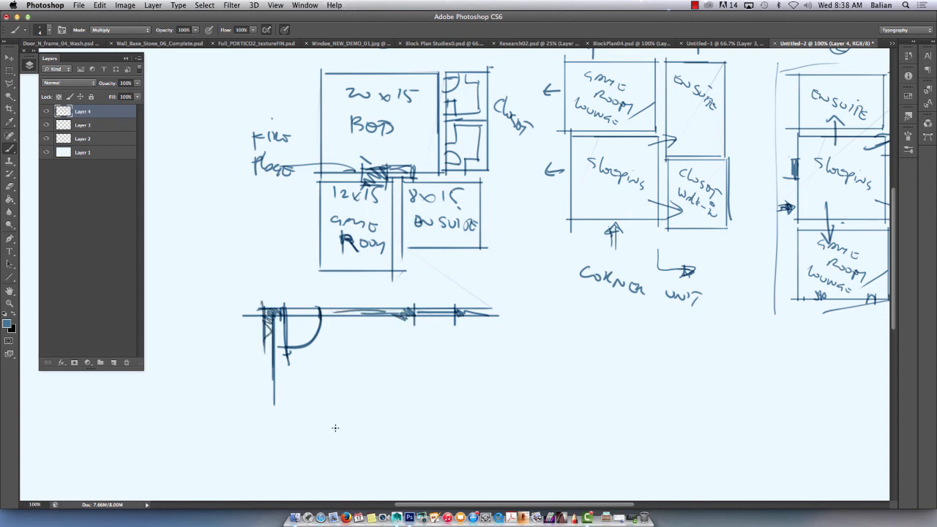
drag(362, 311, 328, 320)
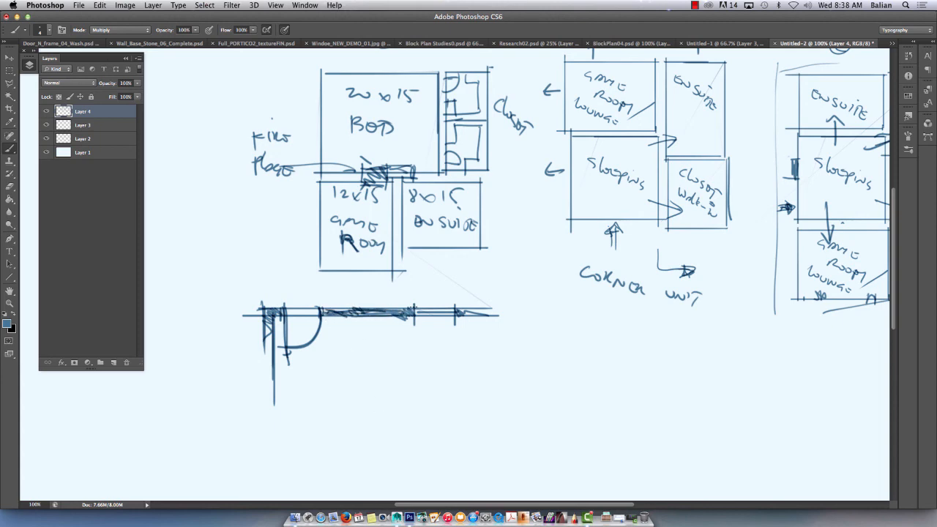
drag(461, 307, 410, 308)
key(super+minus)
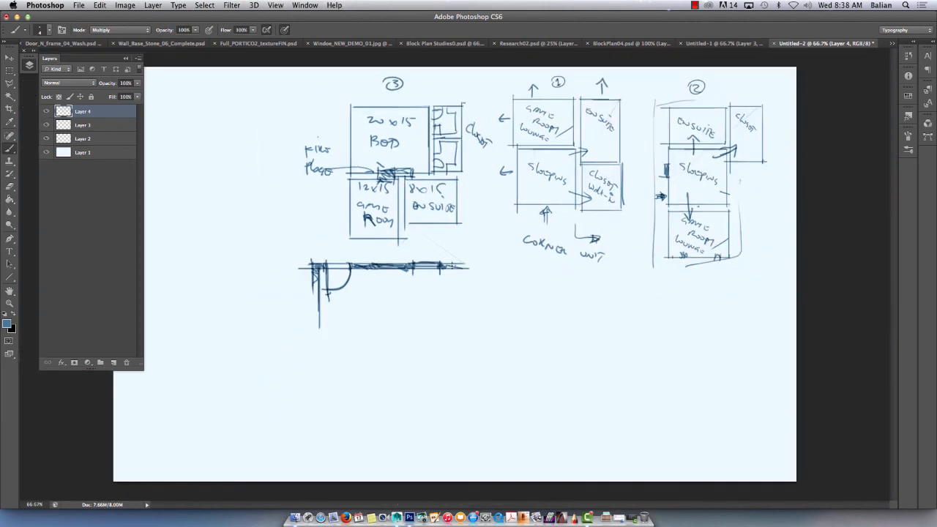
click(695, 5)
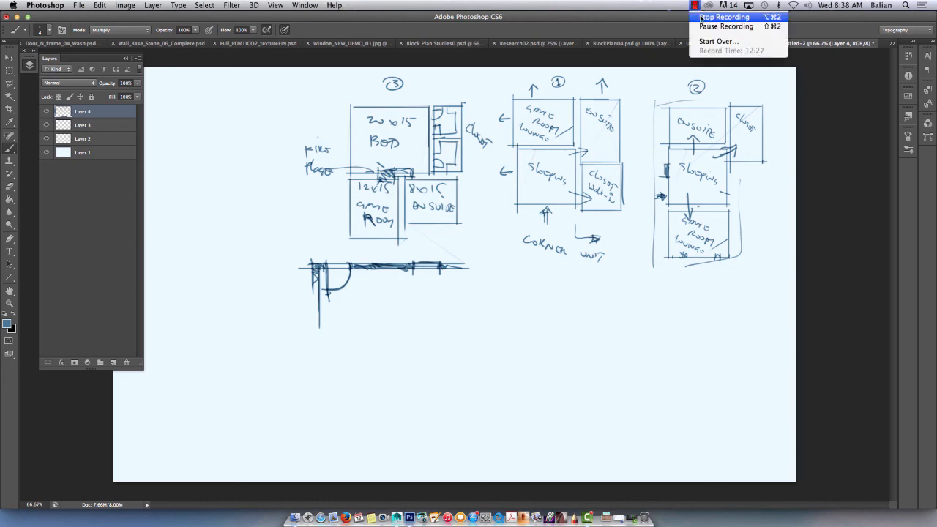